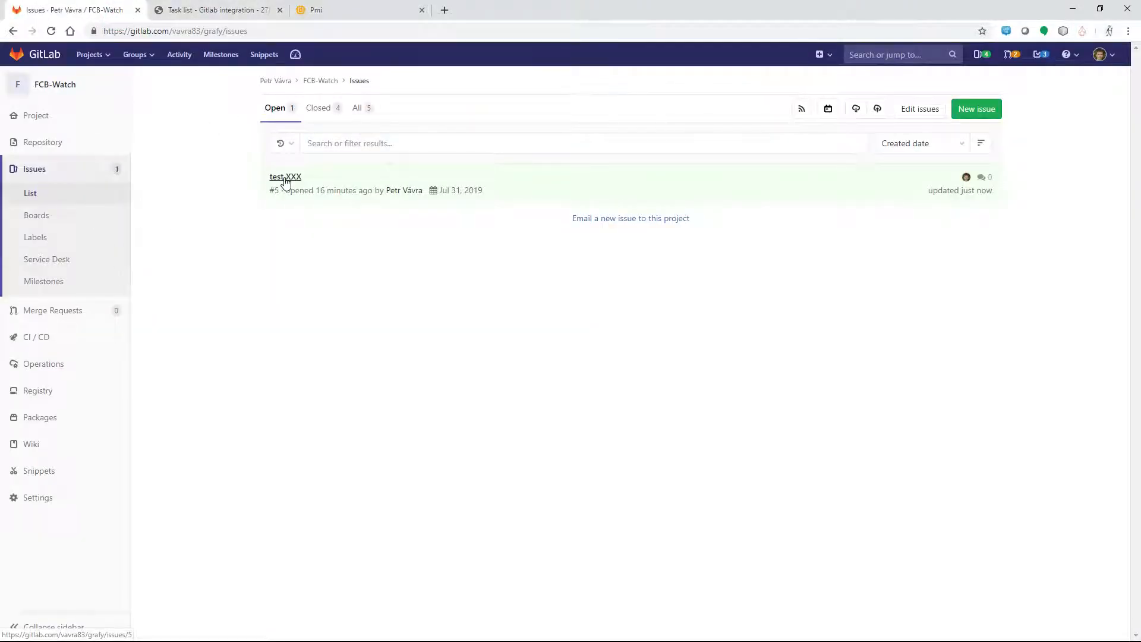
# Step: Review FCB-Watch's open and closed GitLab issues and test XXX's due date, then check the empty Redmine task list
pyautogui.moveTo(450, 190); pyautogui.dragTo(485, 205)
pyautogui.click(461, 243)
pyautogui.click(319, 118)
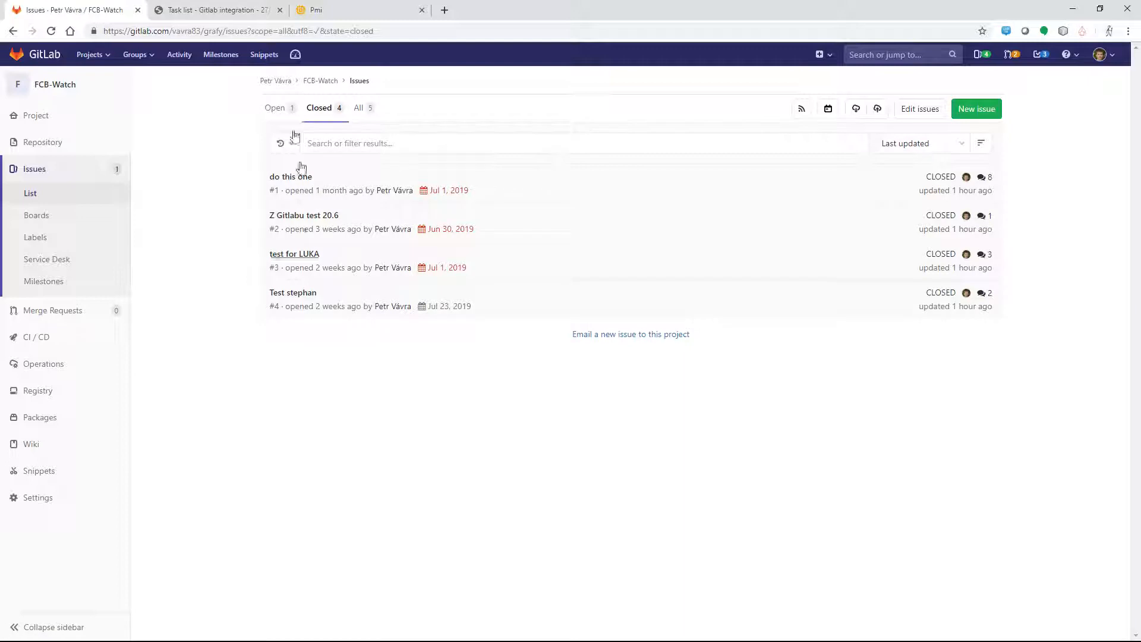
pyautogui.click(273, 113)
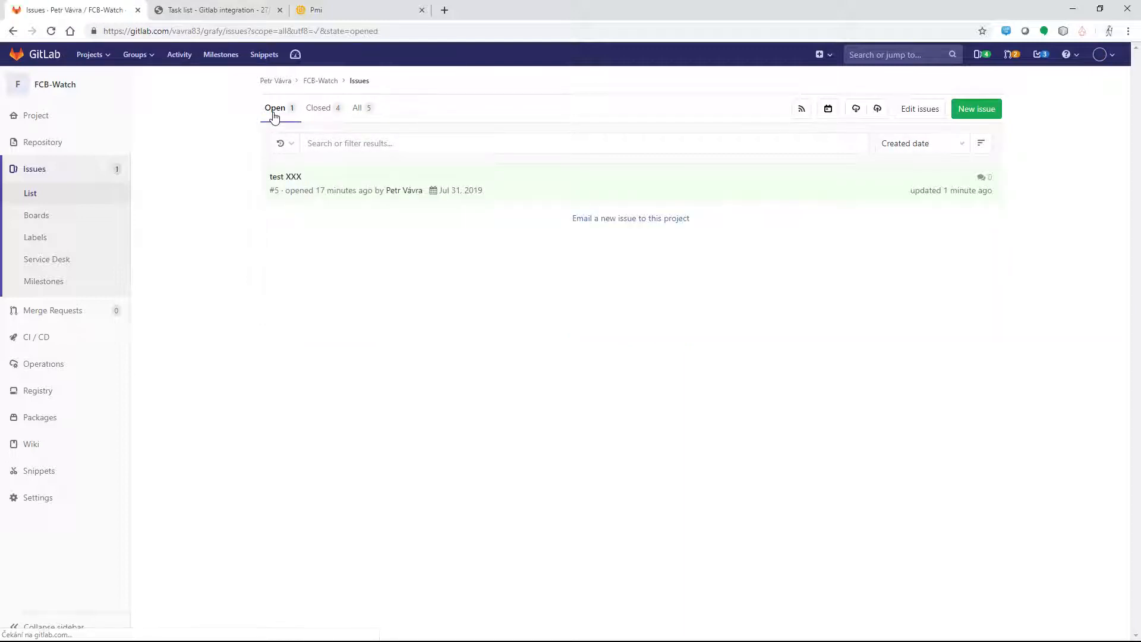
pyautogui.click(205, 13)
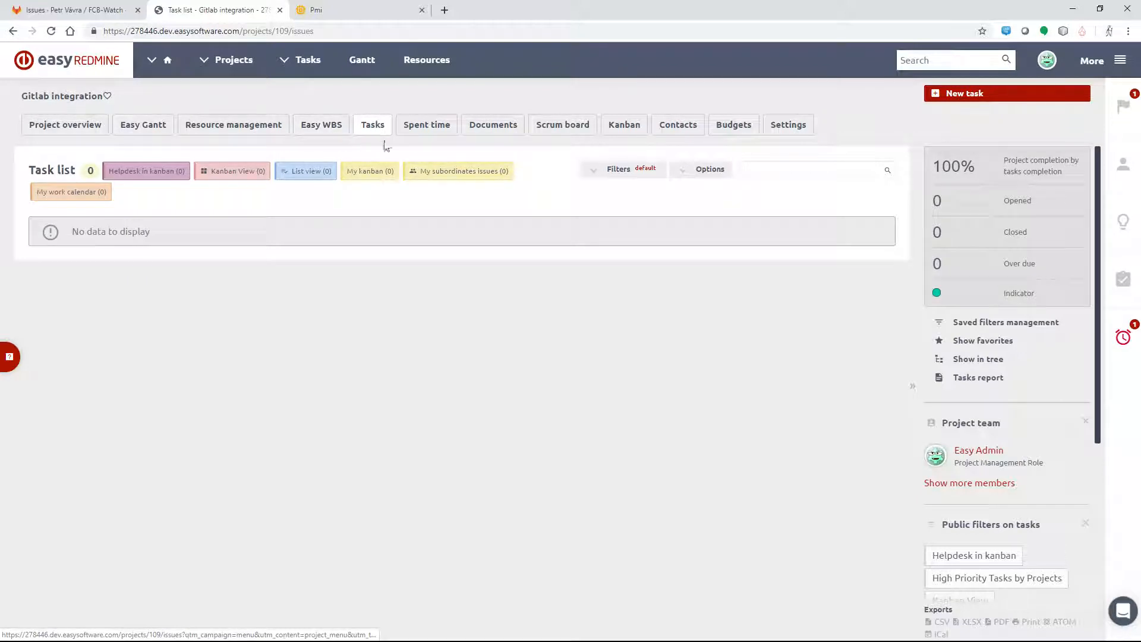
pyautogui.click(341, 13)
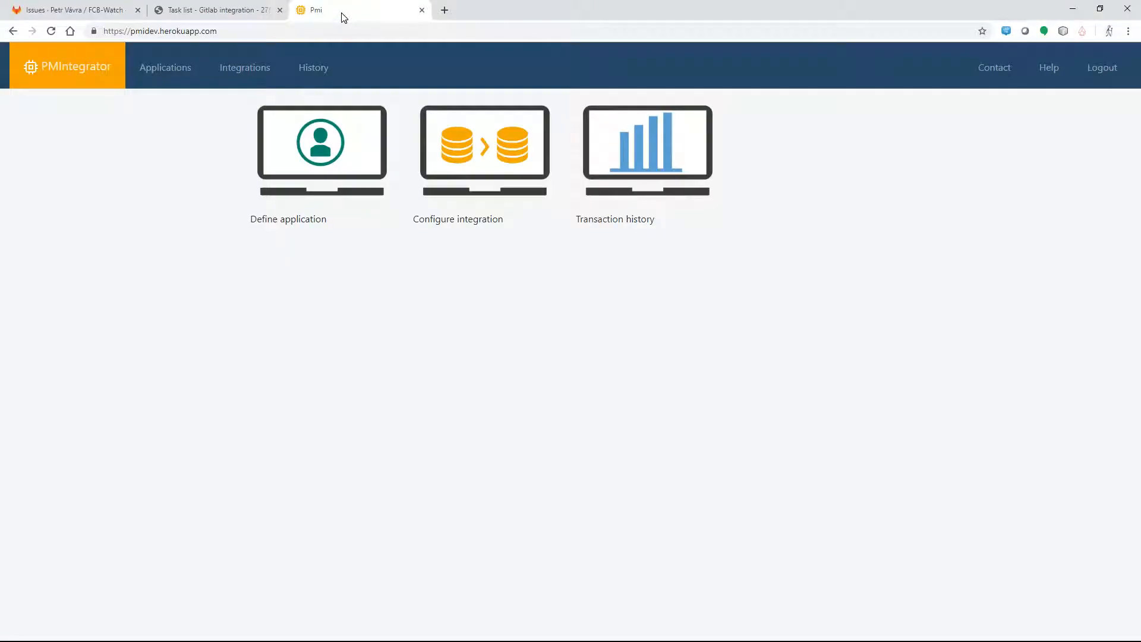
pyautogui.click(322, 147)
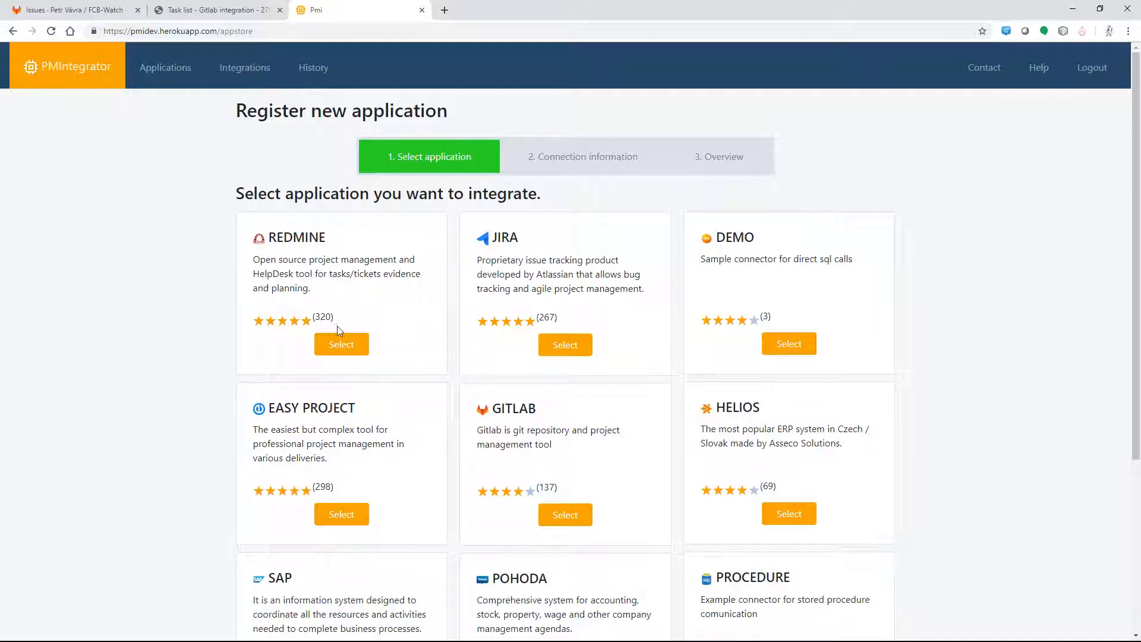
pyautogui.click(340, 343)
pyautogui.click(317, 236)
pyautogui.write('easyredmine')
pyautogui.press('Tab')
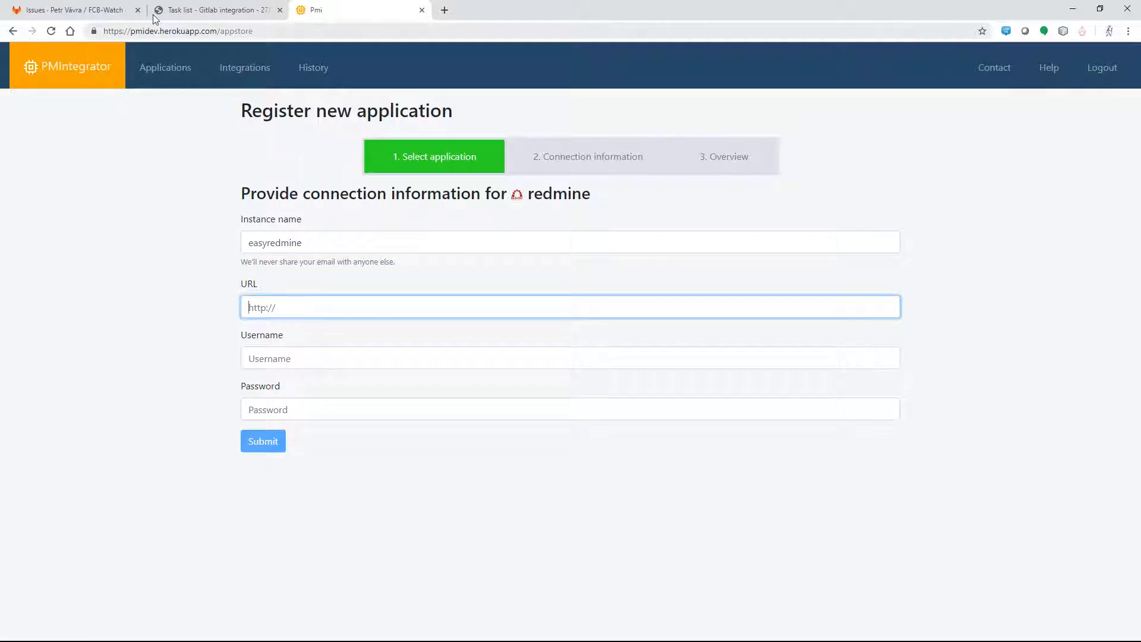
pyautogui.click(184, 10)
pyautogui.click(238, 31)
pyautogui.click(238, 32)
pyautogui.moveTo(240, 32); pyautogui.dragTo(40, 30)
pyautogui.hotkey('ctrl', 'c')
pyautogui.click(348, 10)
pyautogui.hotkey('ctrl', 'v')
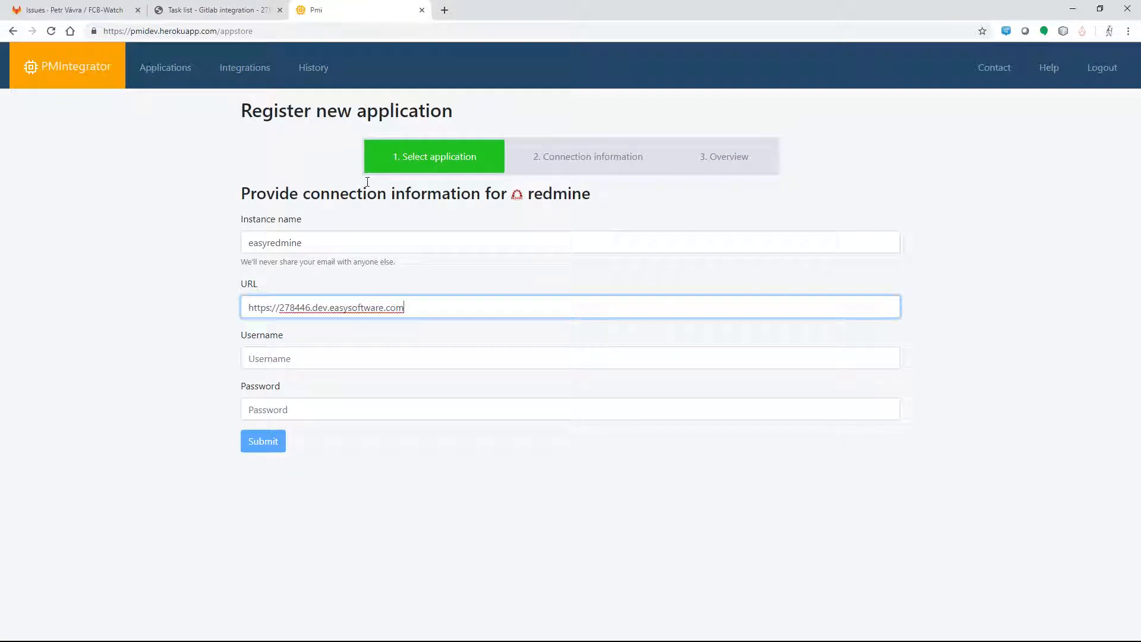
# Step: Enter the Redmine account username and password, and submit the application
pyautogui.press('Tab')
pyautogui.write('v')
pyautogui.write('var')
pyautogui.press('BackSpace')
pyautogui.press('BackSpace')
pyautogui.press('BackSpace')
pyautogui.write('avra')
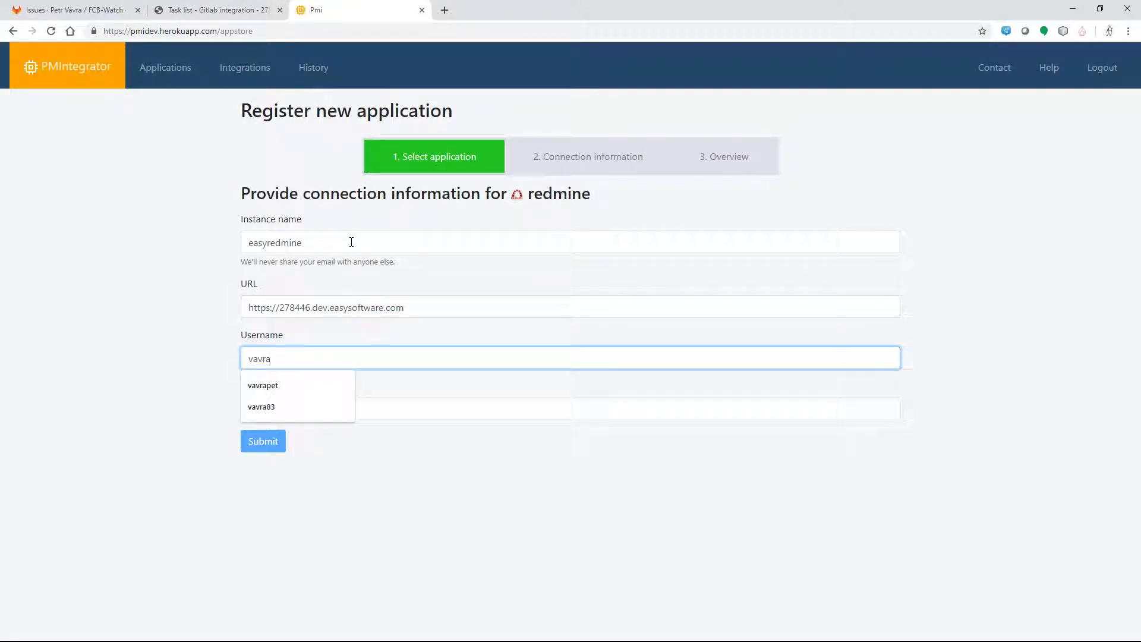
pyautogui.press('Down')
pyautogui.press('Down')
pyautogui.press('Return')
pyautogui.press('Tab')
pyautogui.write('*******')
pyautogui.click(277, 448)
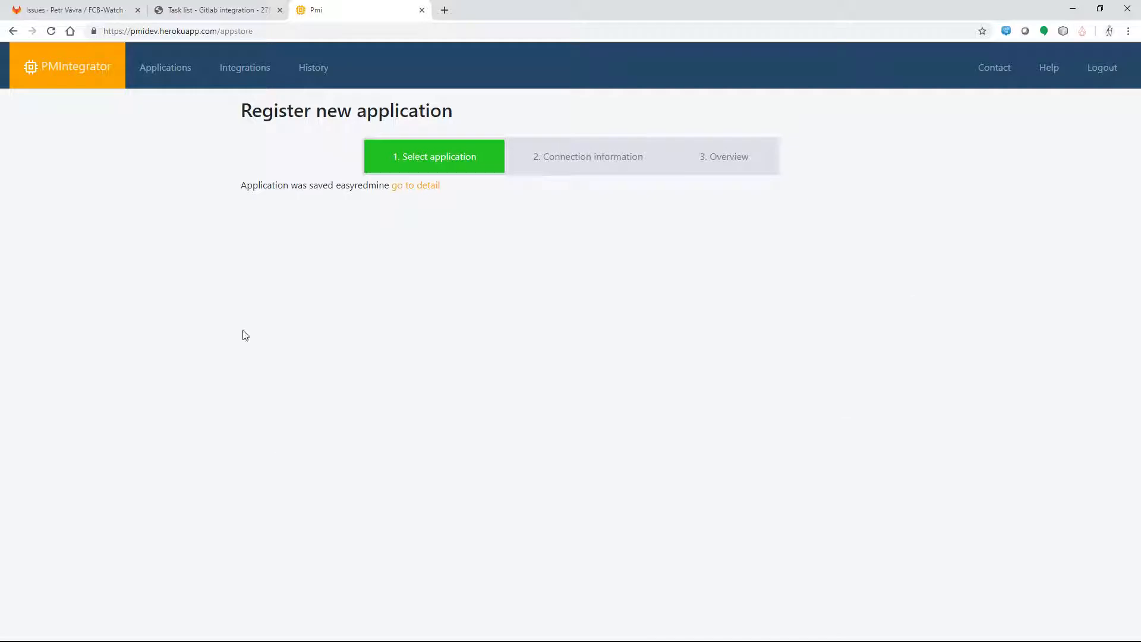
# Step: Inspect easyredmine's Projects and Users tabs, then begin a new application registration
pyautogui.click(423, 187)
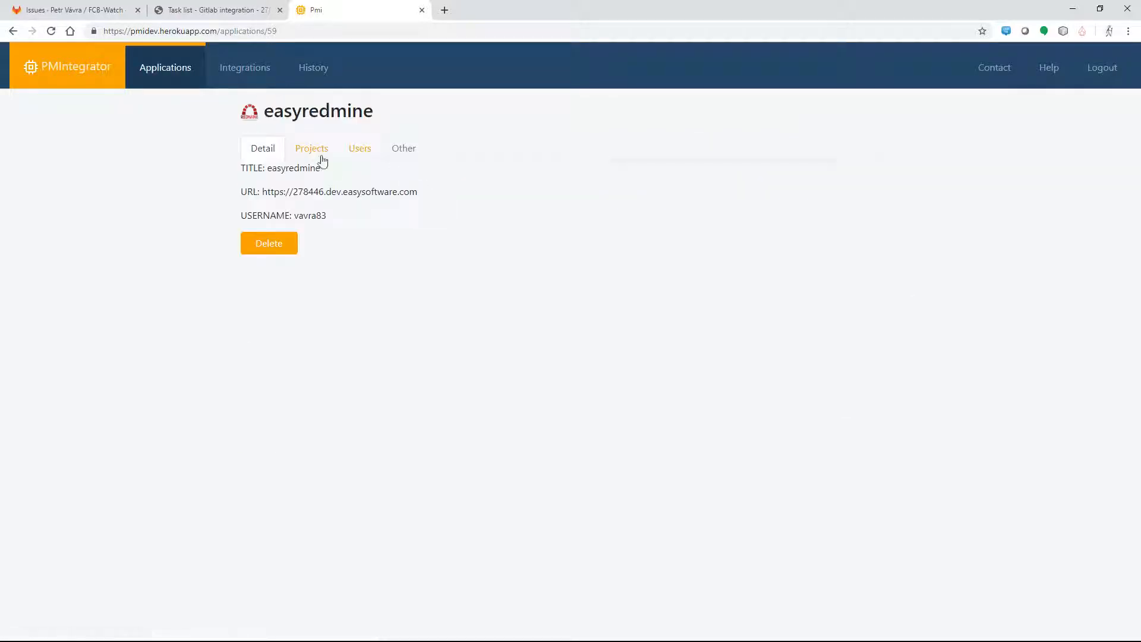
pyautogui.click(313, 152)
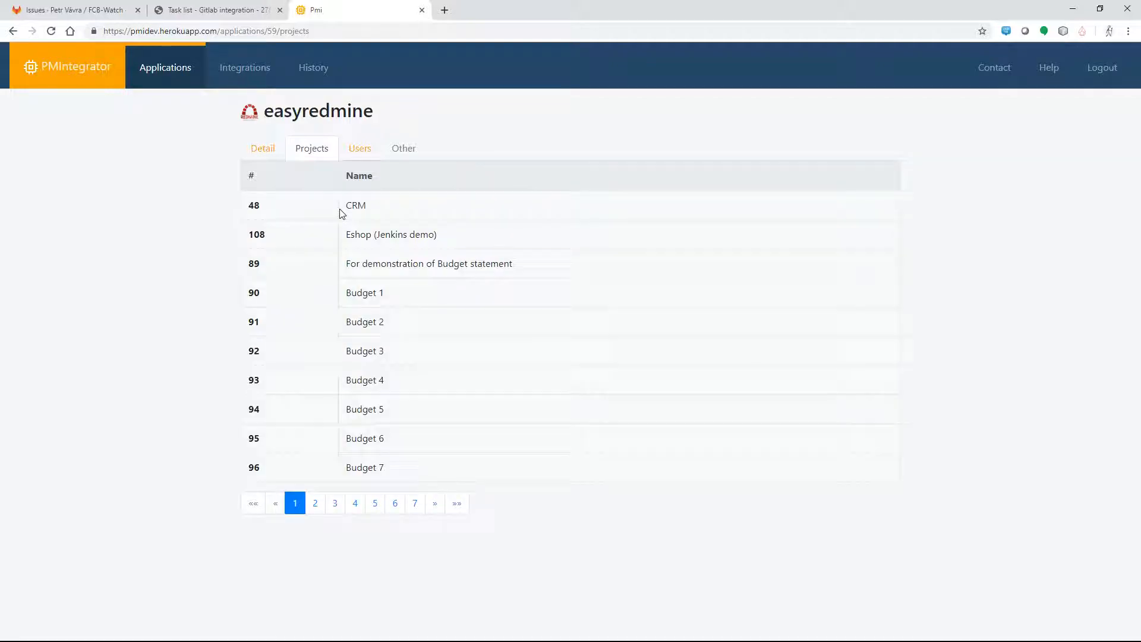
pyautogui.click(358, 149)
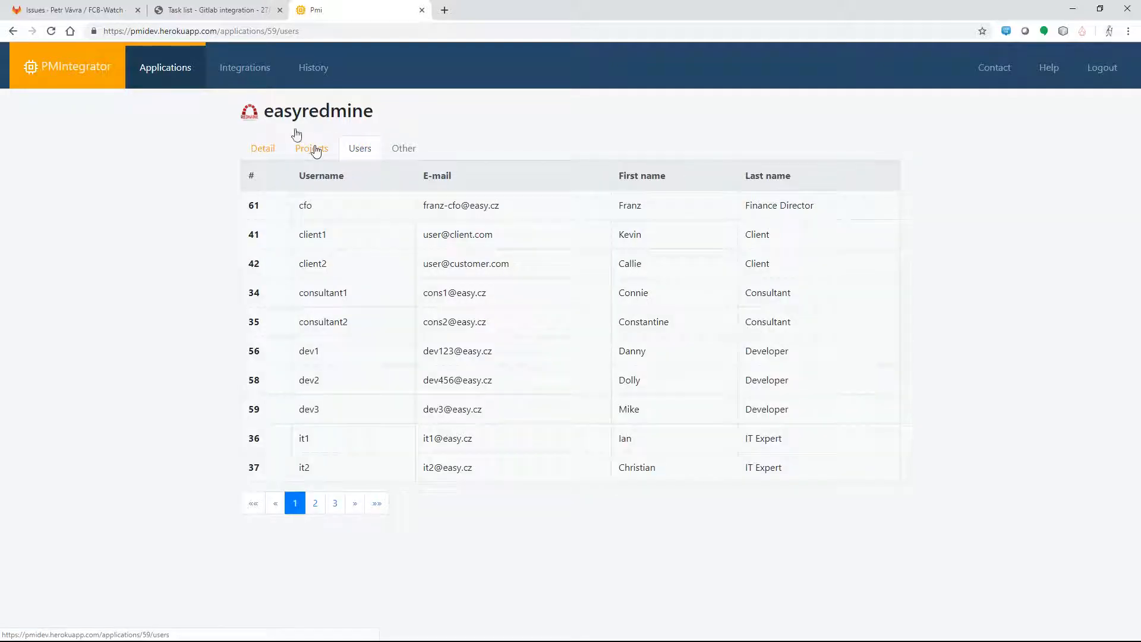
pyautogui.click(177, 72)
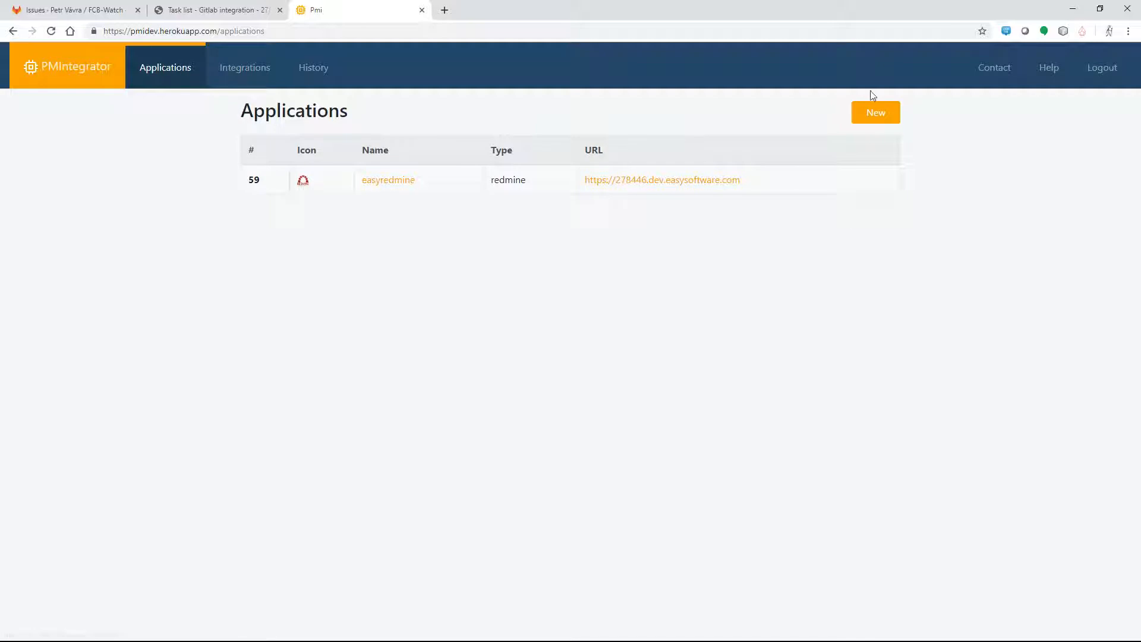
pyautogui.click(875, 114)
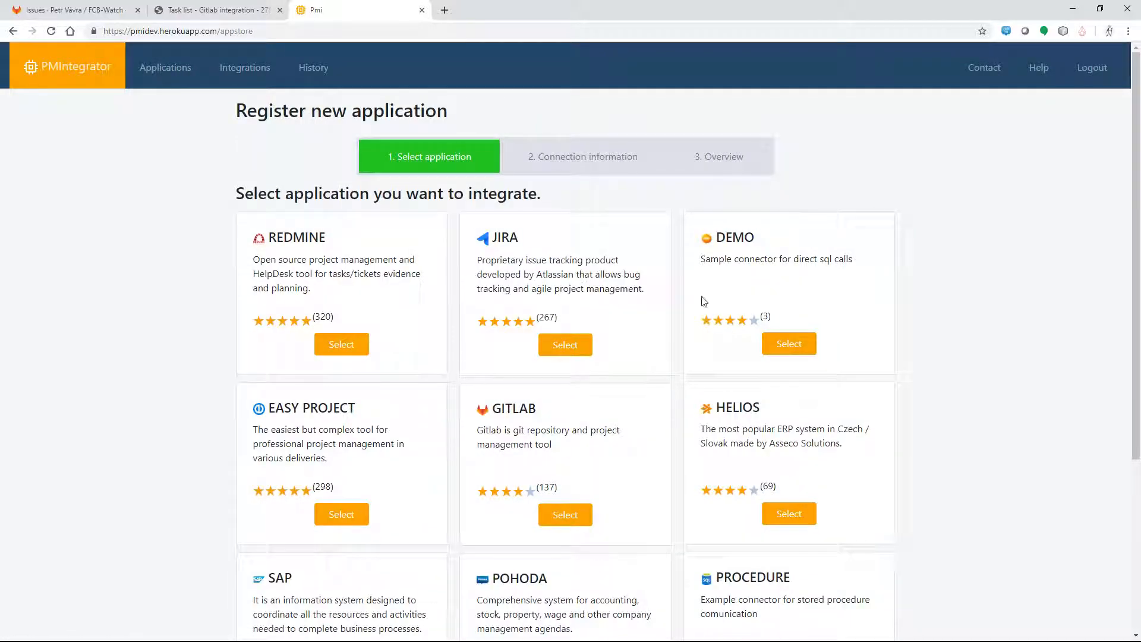
pyautogui.click(549, 503)
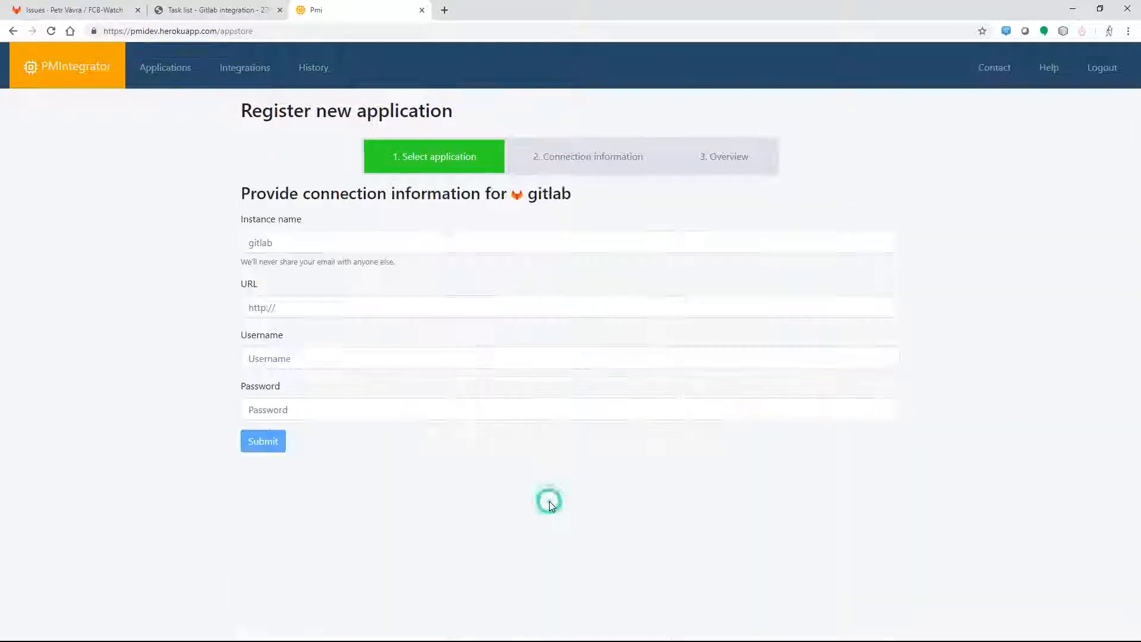
pyautogui.click(289, 239)
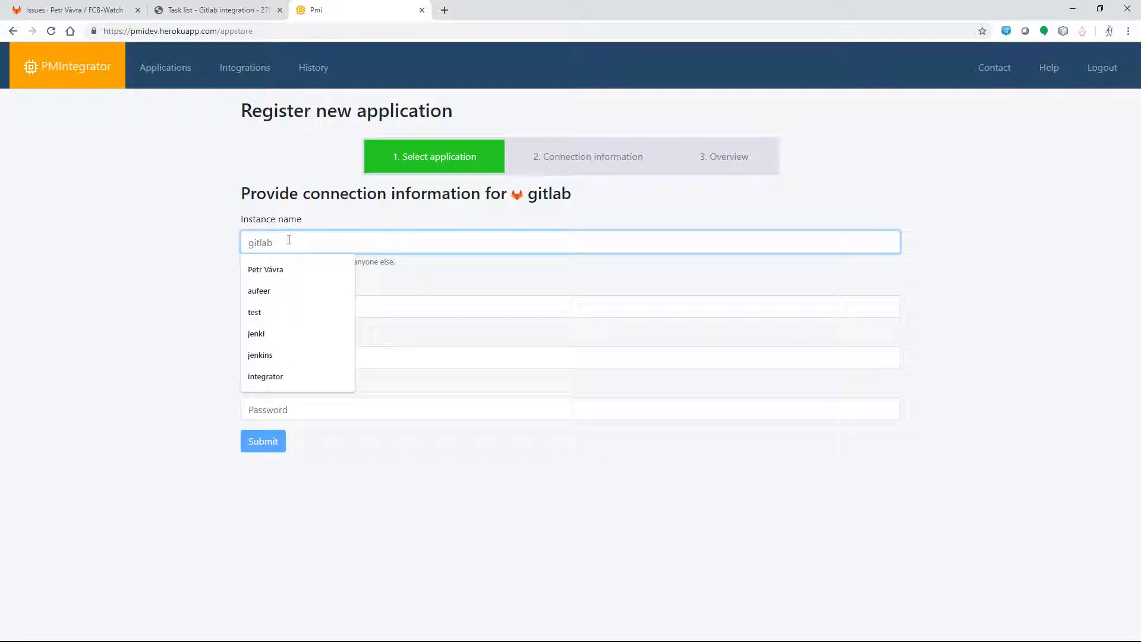
pyautogui.write('gi')
pyautogui.press('Tab')
pyautogui.click(76, 11)
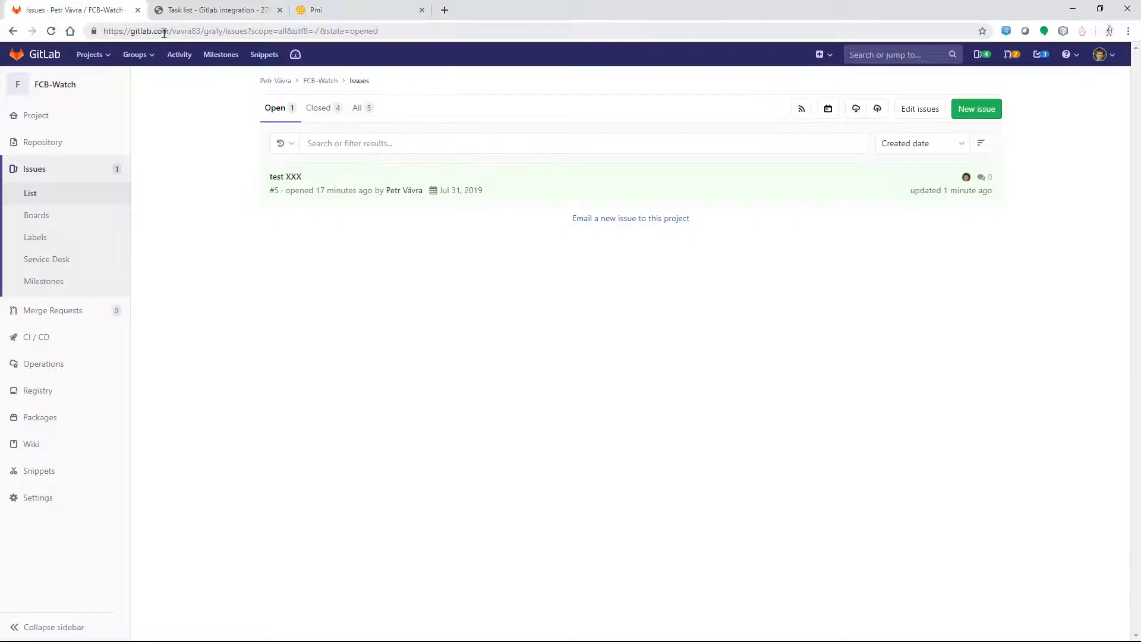
pyautogui.click(165, 33)
pyautogui.click(172, 32)
pyautogui.moveTo(170, 32); pyautogui.dragTo(1, 12)
pyautogui.hotkey('ctrl', 'c')
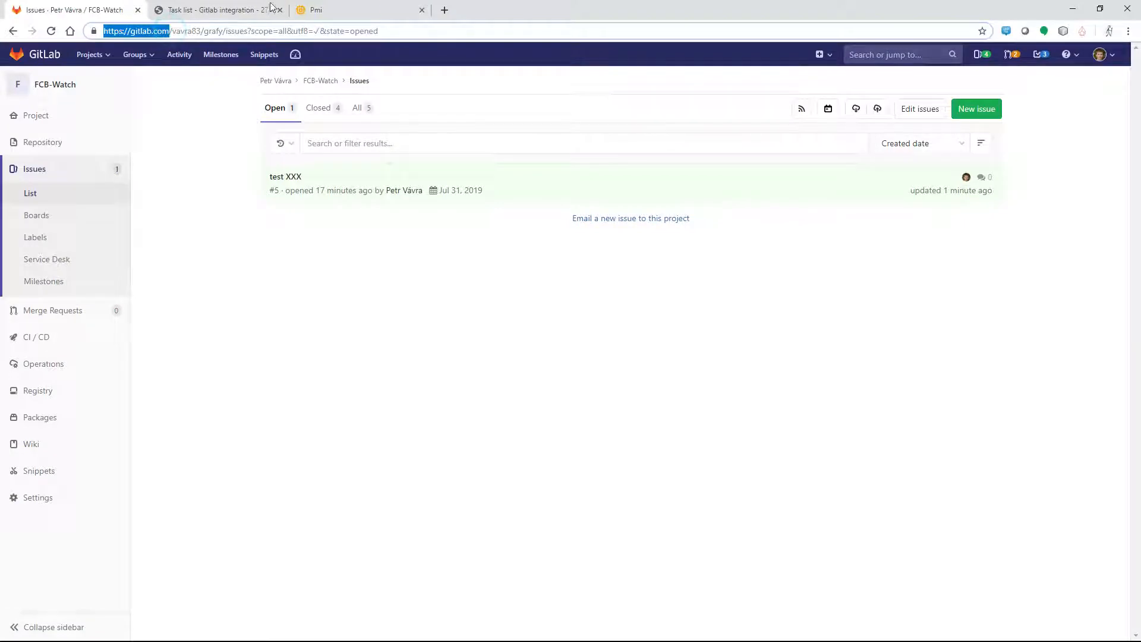
pyautogui.click(339, 9)
pyautogui.hotkey('ctrl', 'v')
# Step: Use Private-Token as username, paste the access token as password, and submit
pyautogui.press('Tab')
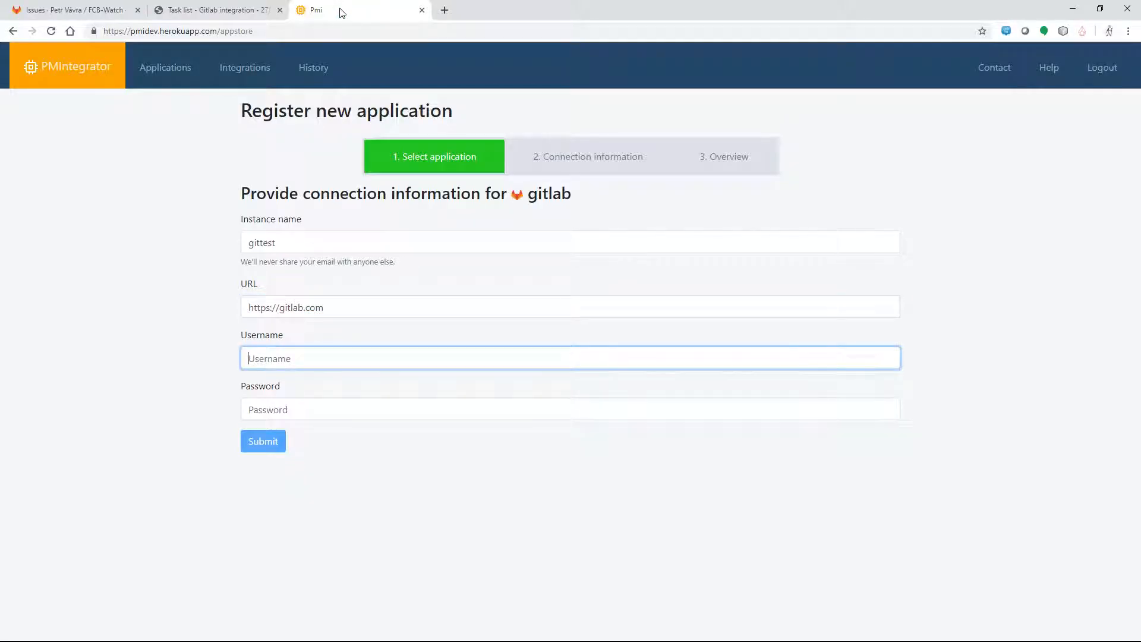
pyautogui.write('Private-Token')
pyautogui.click(289, 414)
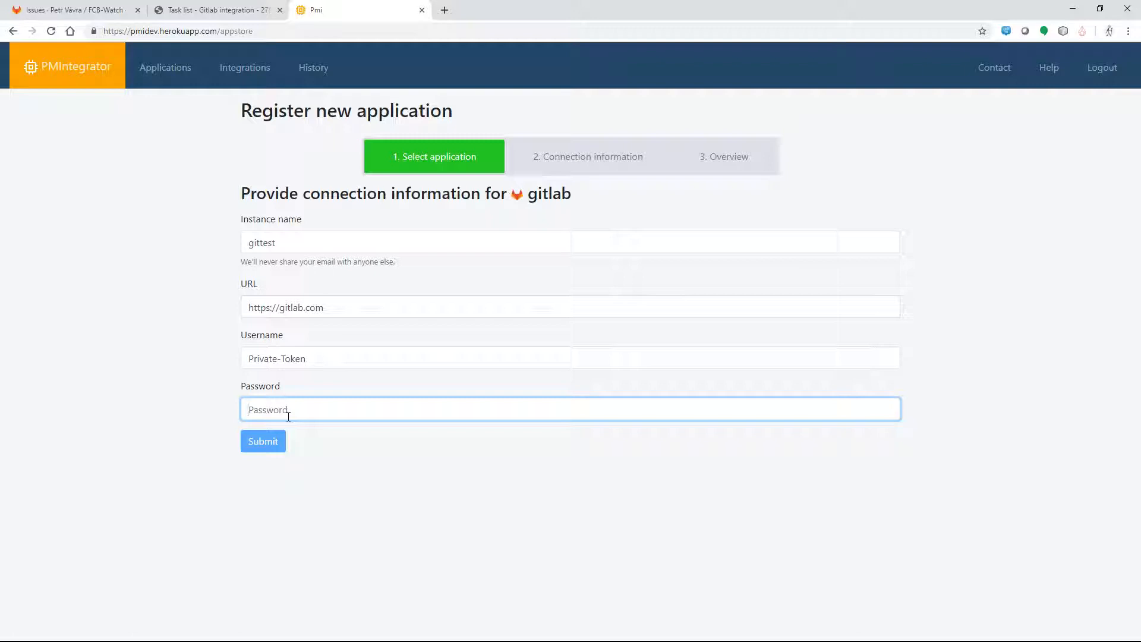
pyautogui.hotkey('alt', 'Tab')
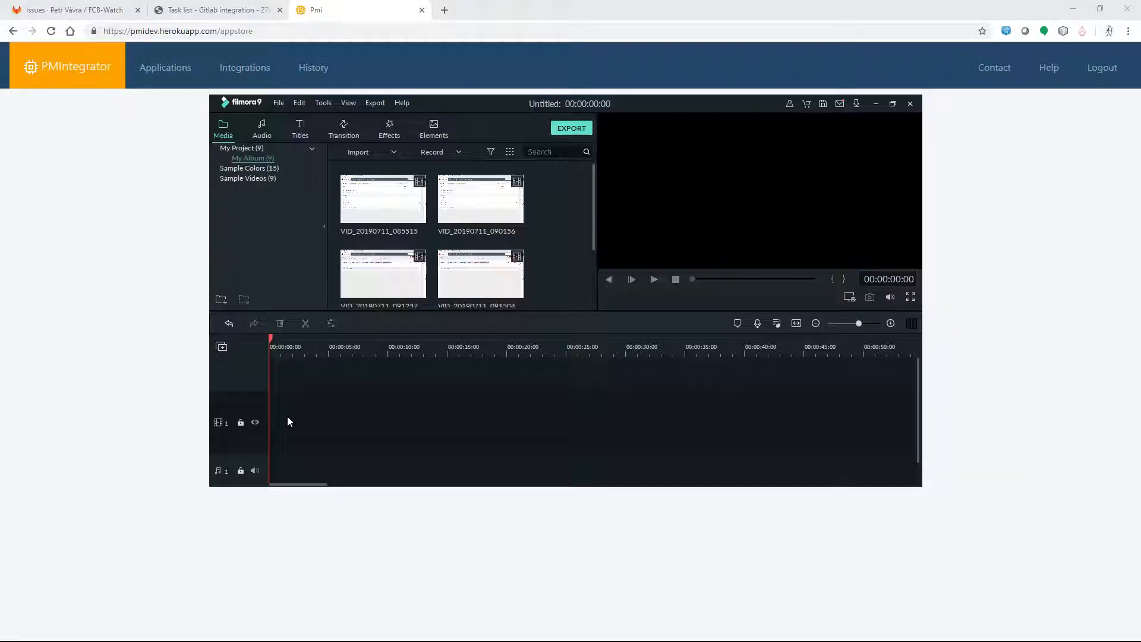
pyautogui.hotkey('alt', 'Tab')
pyautogui.hotkey('alt', 'Tab')
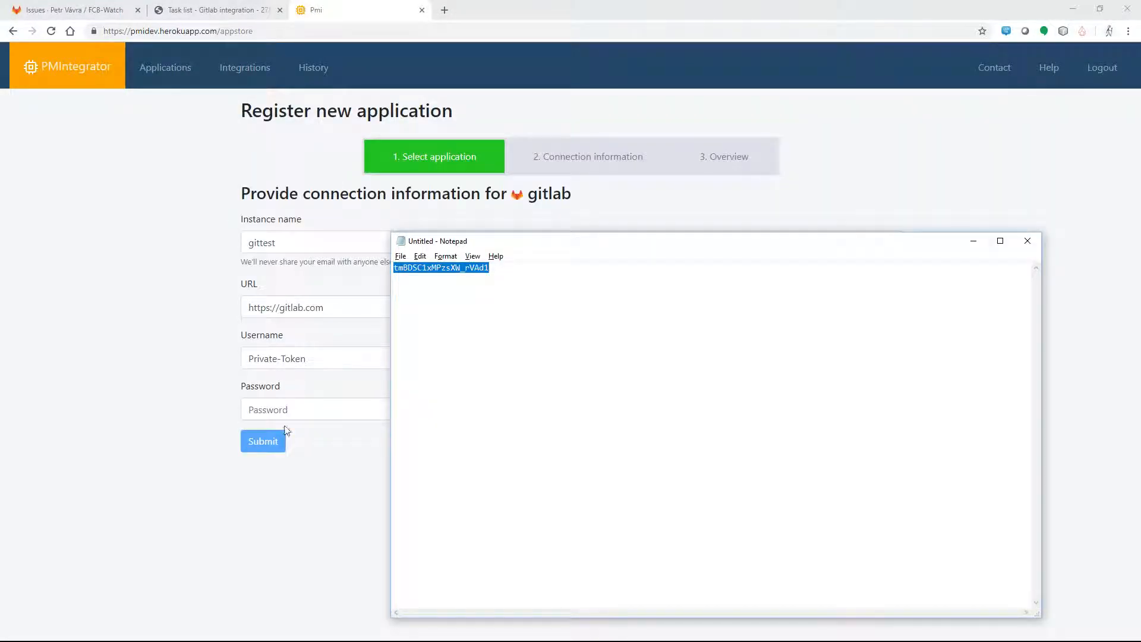
pyautogui.click(300, 408)
pyautogui.hotkey('ctrl', 'v')
pyautogui.click(257, 448)
# Step: Check gittest's loaded GitLab projects, then go to the empty Integrations list
pyautogui.click(391, 186)
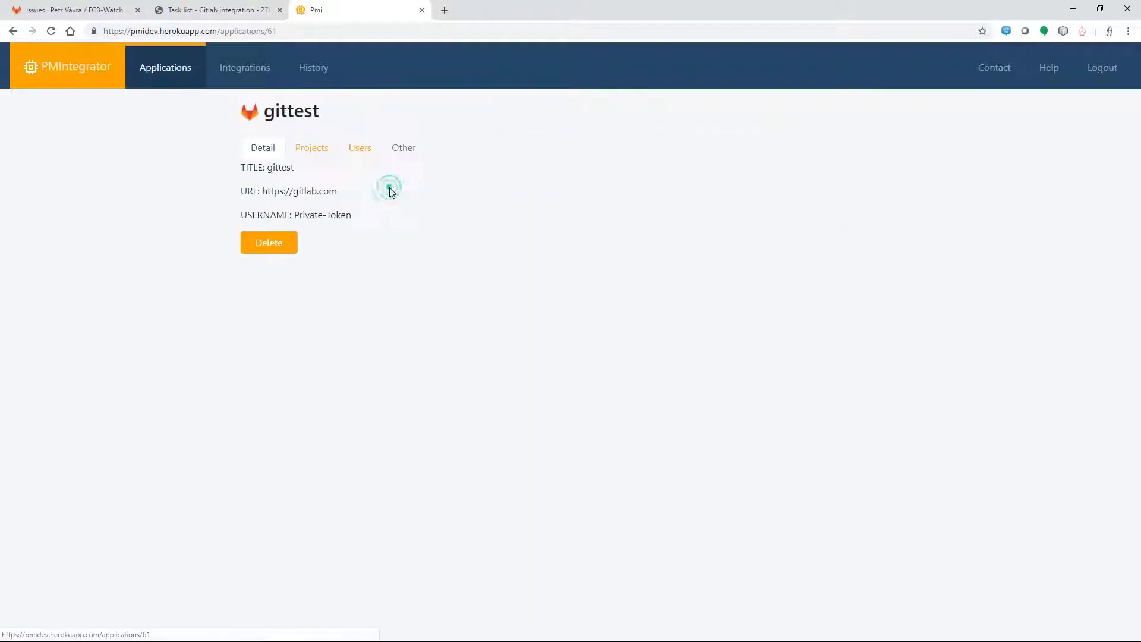
pyautogui.click(320, 159)
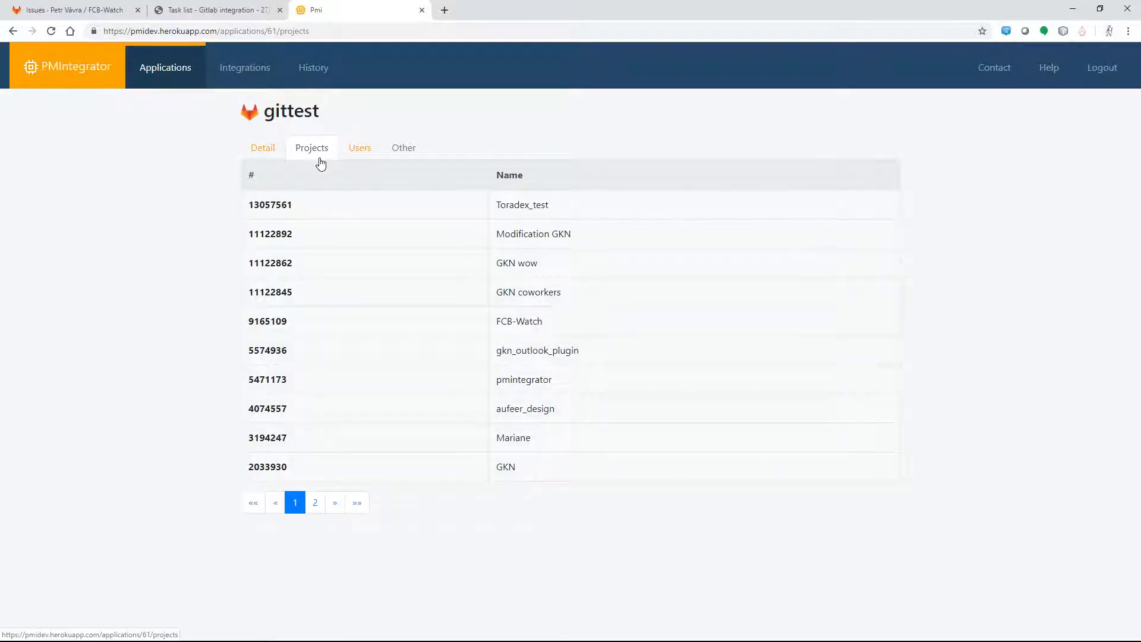
pyautogui.click(173, 76)
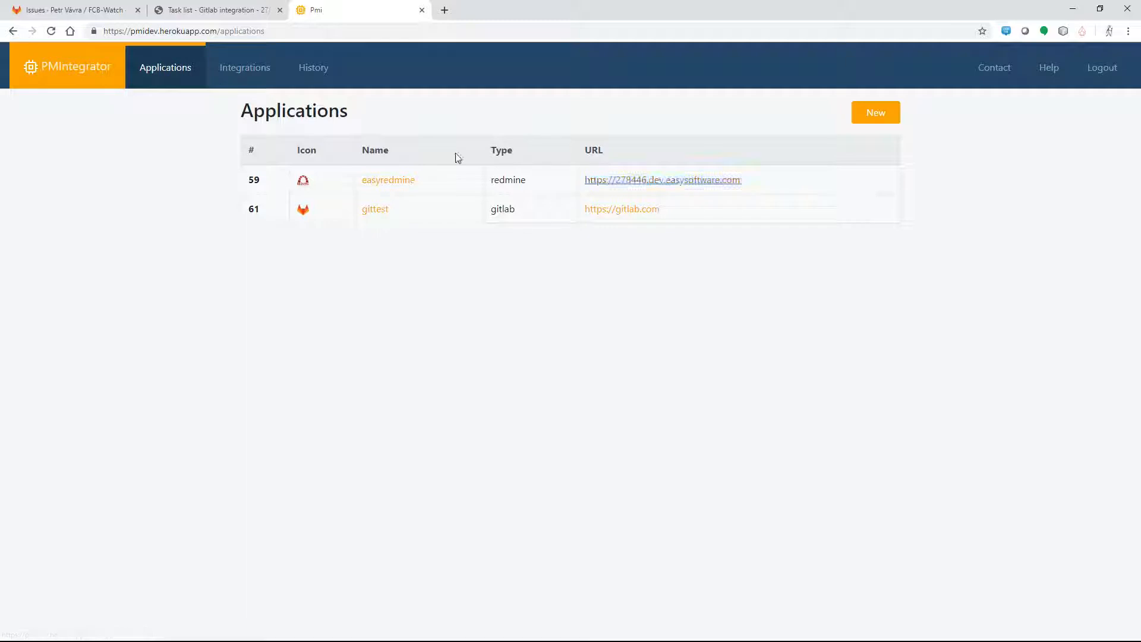
pyautogui.click(245, 71)
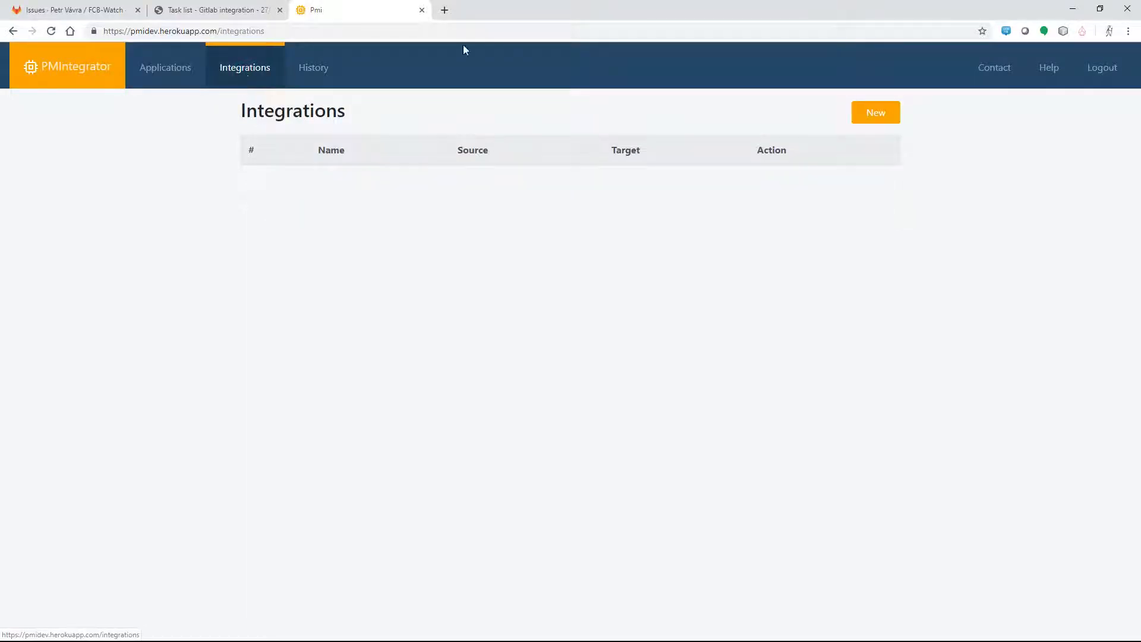
# Step: Create integration Test1 from gittest to easyredmine with two-way synchronization enabled
pyautogui.click(880, 118)
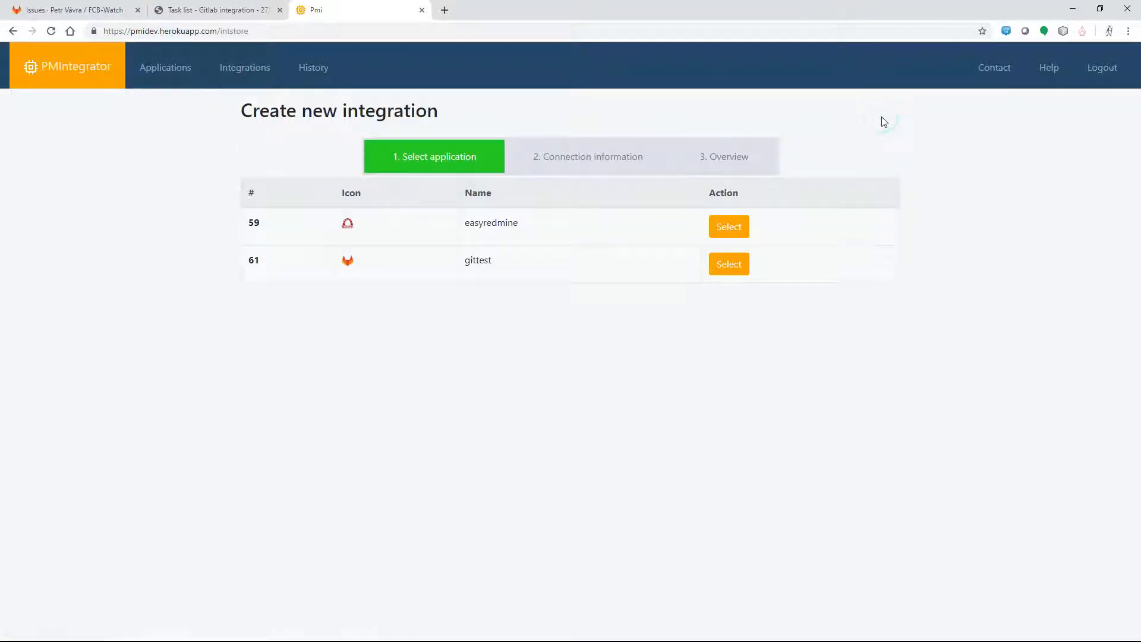
pyautogui.click(728, 268)
pyautogui.click(726, 229)
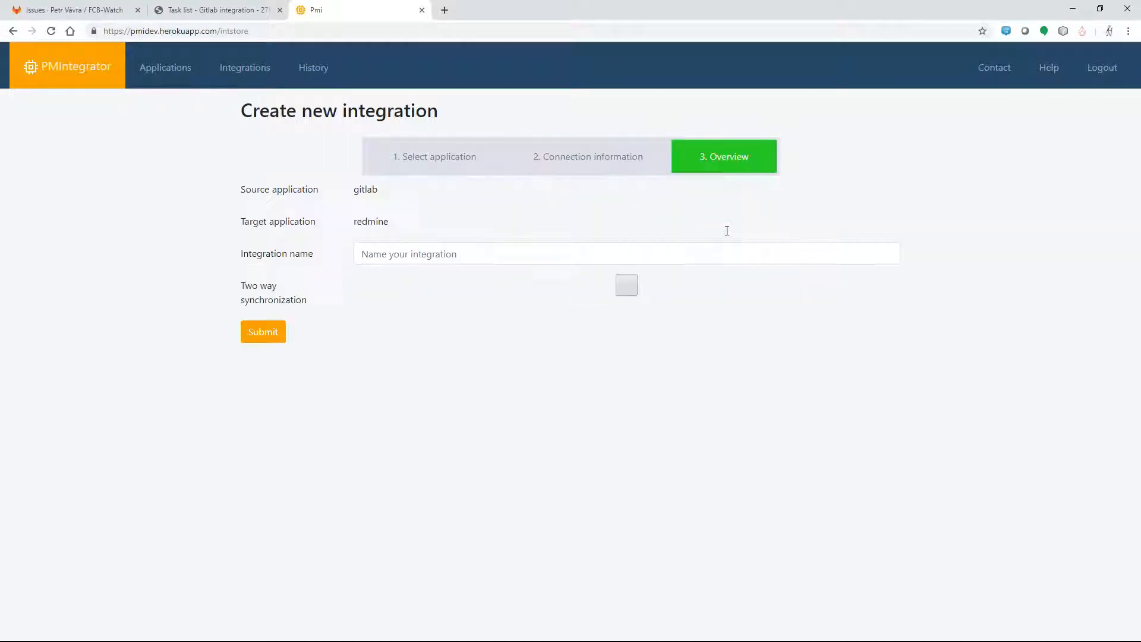
pyautogui.click(395, 255)
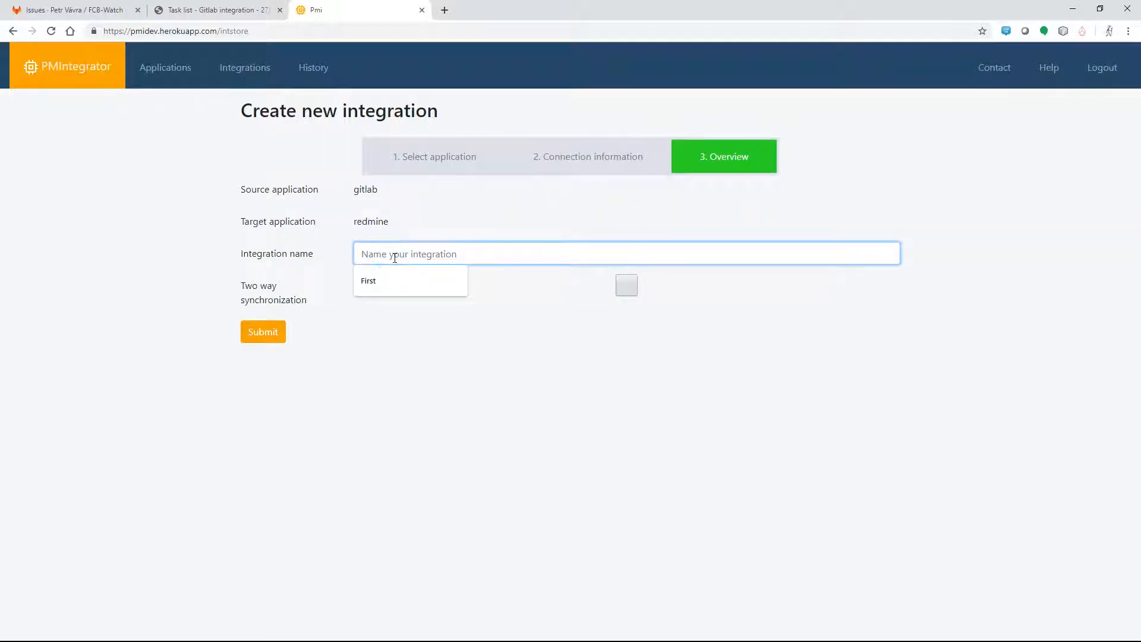
pyautogui.write('Test1')
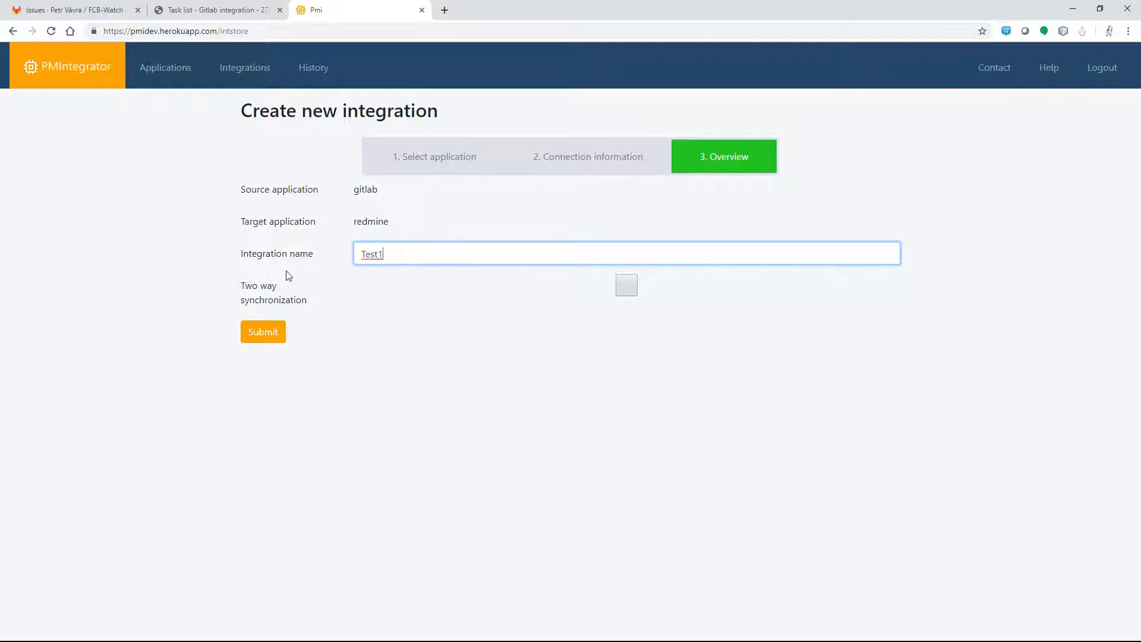
pyautogui.moveTo(245, 286); pyautogui.dragTo(336, 303)
pyautogui.click(335, 302)
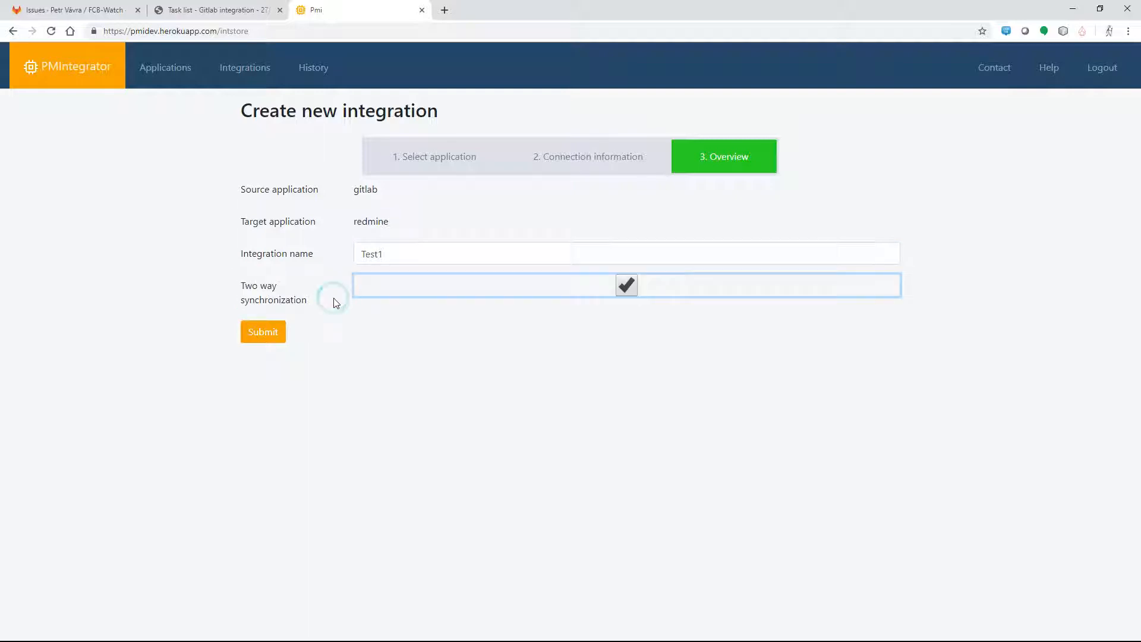
pyautogui.click(275, 338)
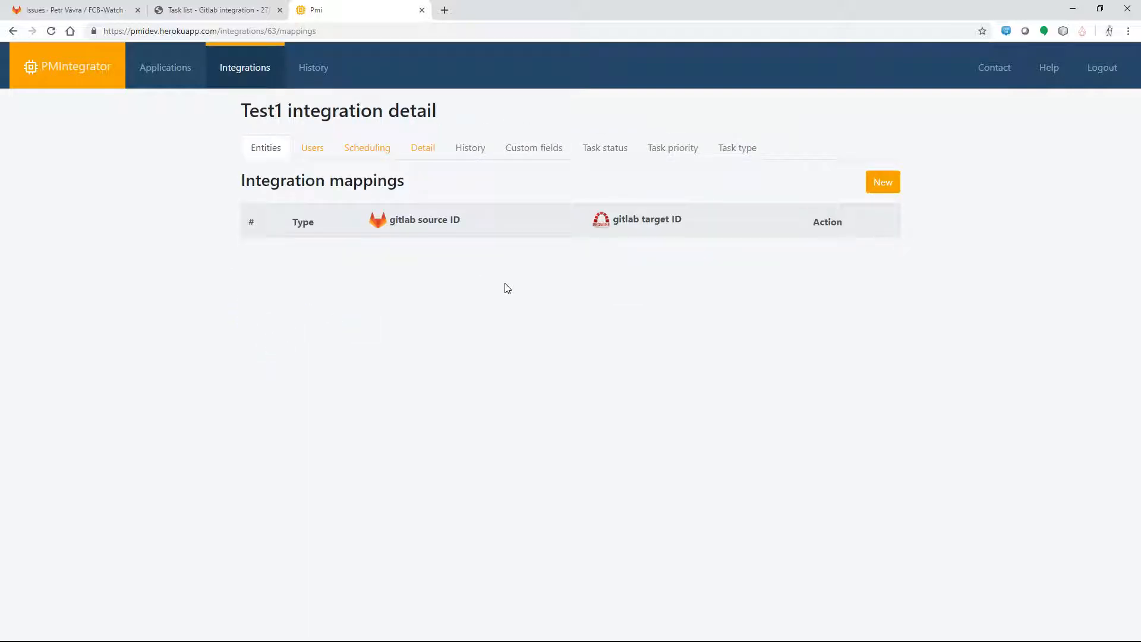
# Step: Start a new Migrate tasks entity mapping in the Test1 integration
pyautogui.click(51, 31)
pyautogui.click(883, 191)
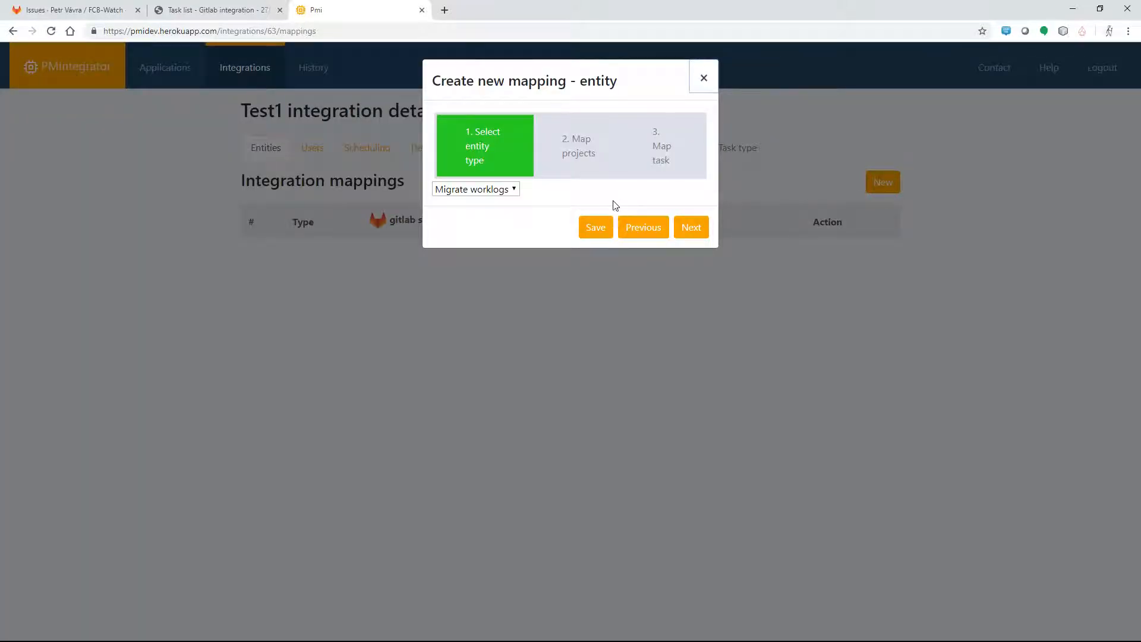
pyautogui.click(498, 190)
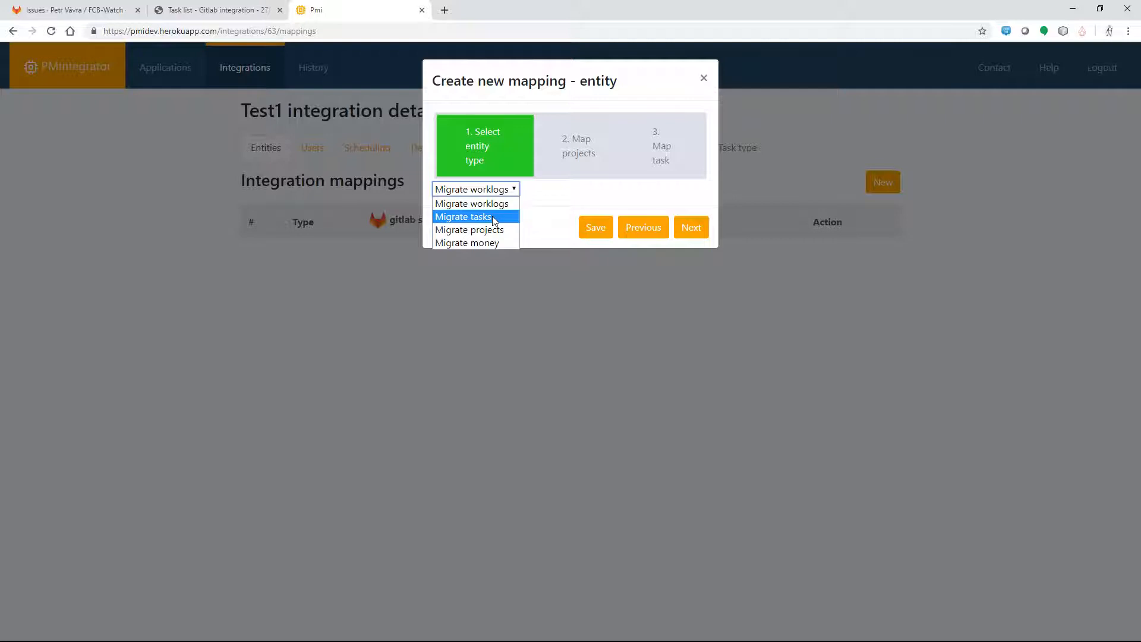
pyautogui.click(494, 218)
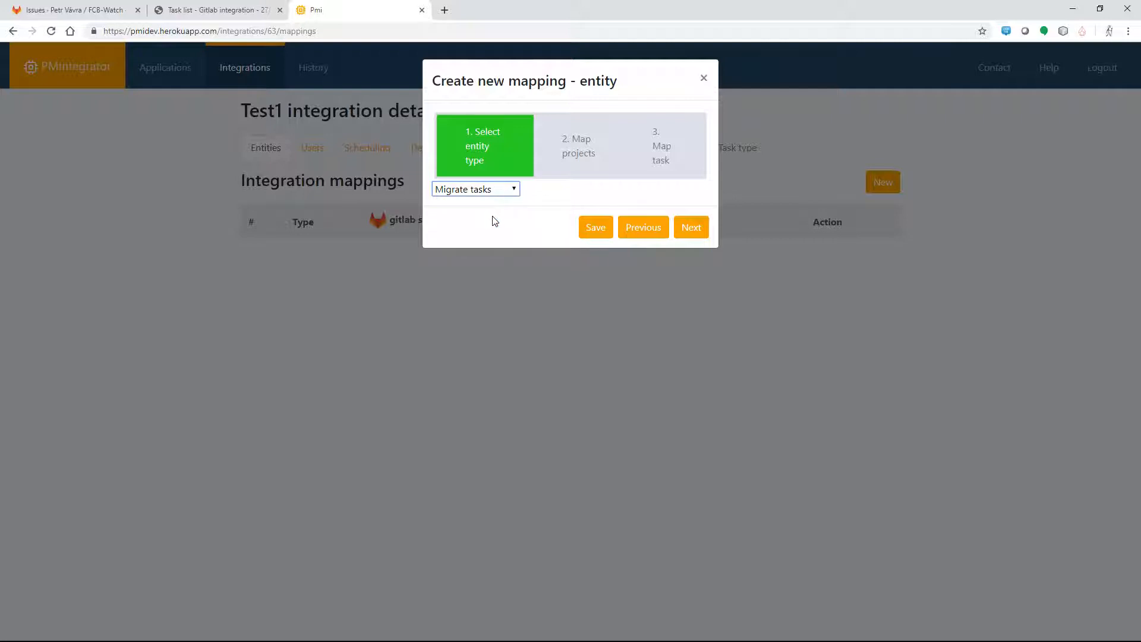
pyautogui.click(690, 226)
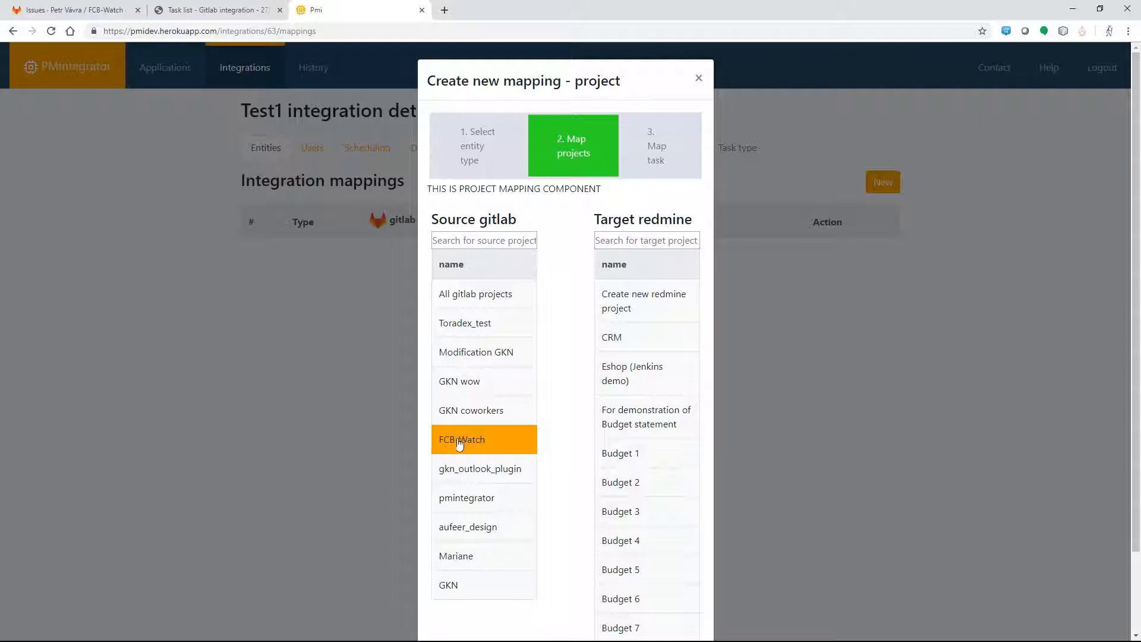
# Step: Map FCB-Watch onto the Redmine project 'Gitlab integration' and save the mapping
pyautogui.click(646, 240)
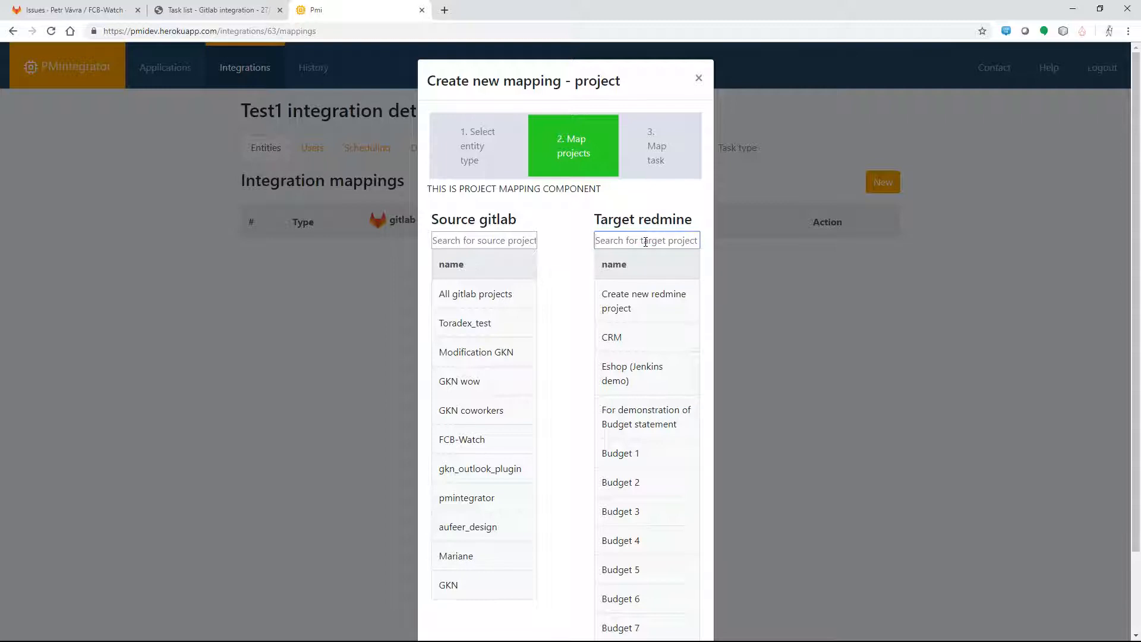
pyautogui.write('in')
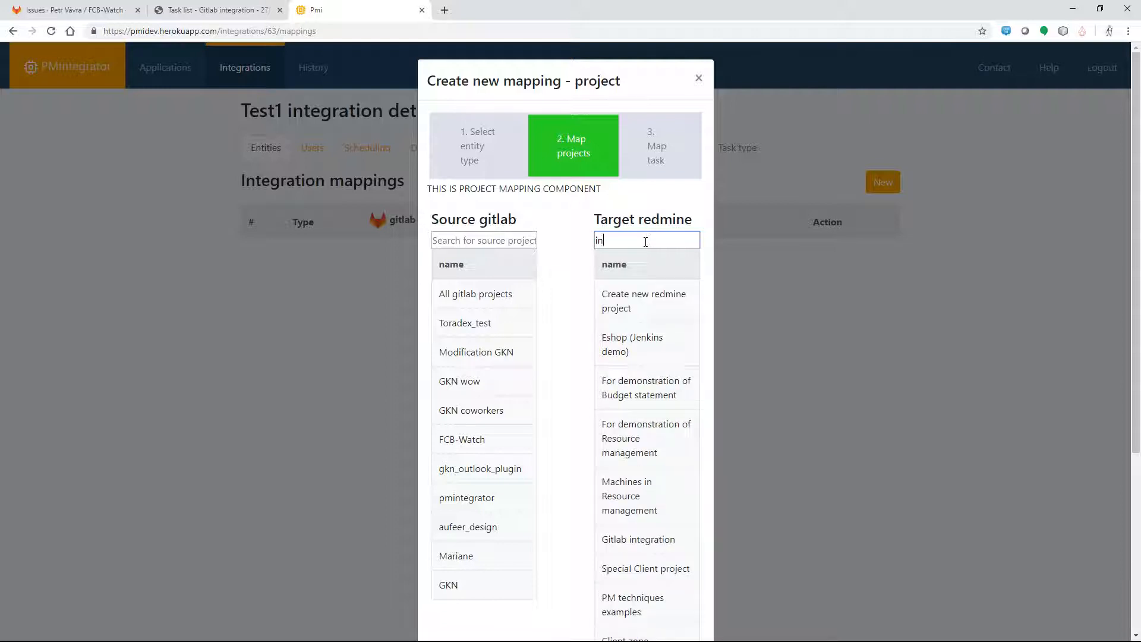
pyautogui.write('te')
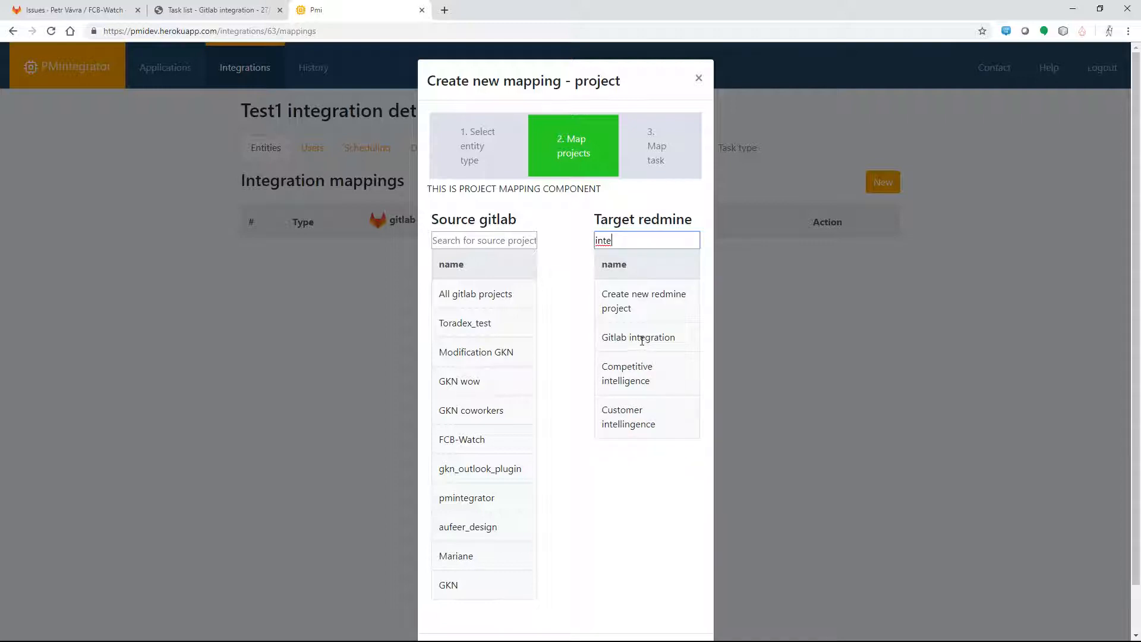
pyautogui.moveTo(496, 443); pyautogui.dragTo(657, 344)
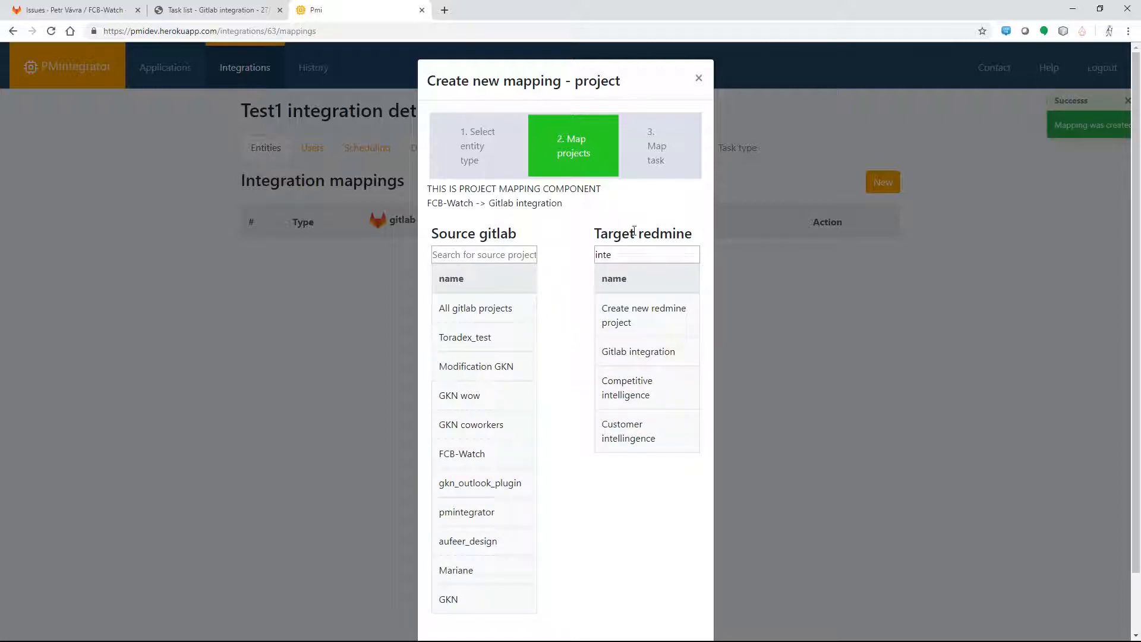
pyautogui.scroll(-1, 4, 283)
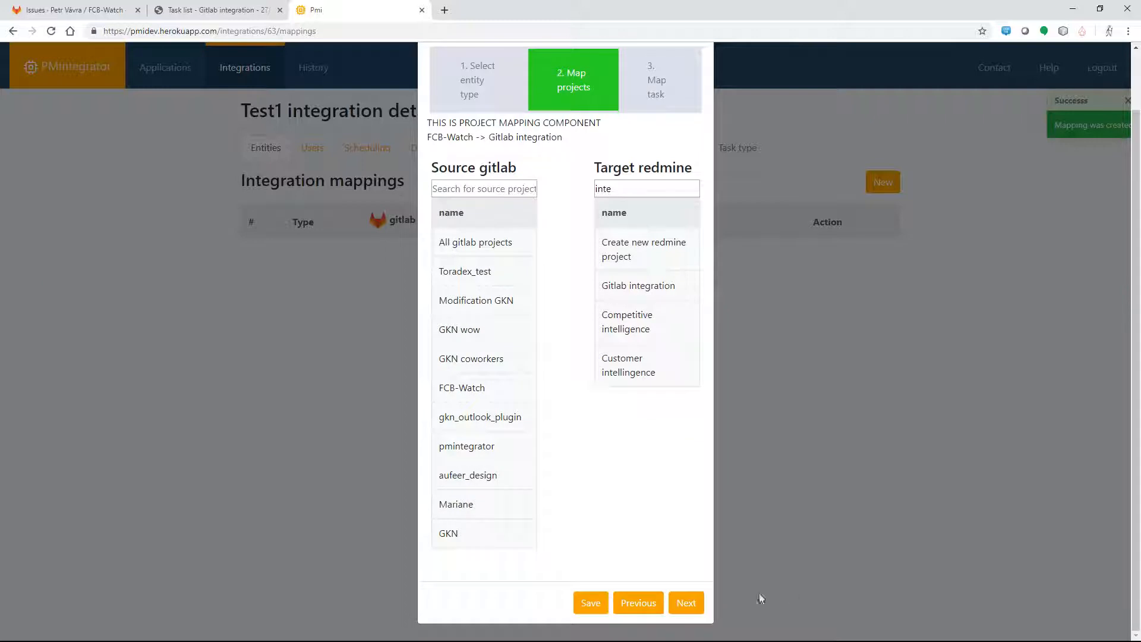
pyautogui.click(686, 604)
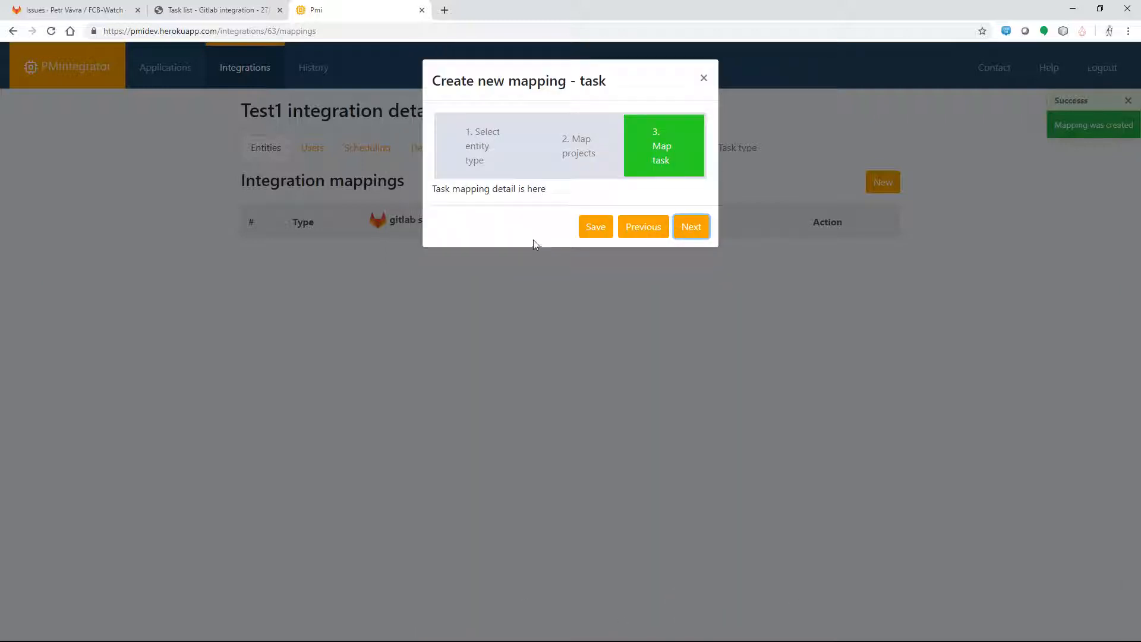
pyautogui.click(595, 227)
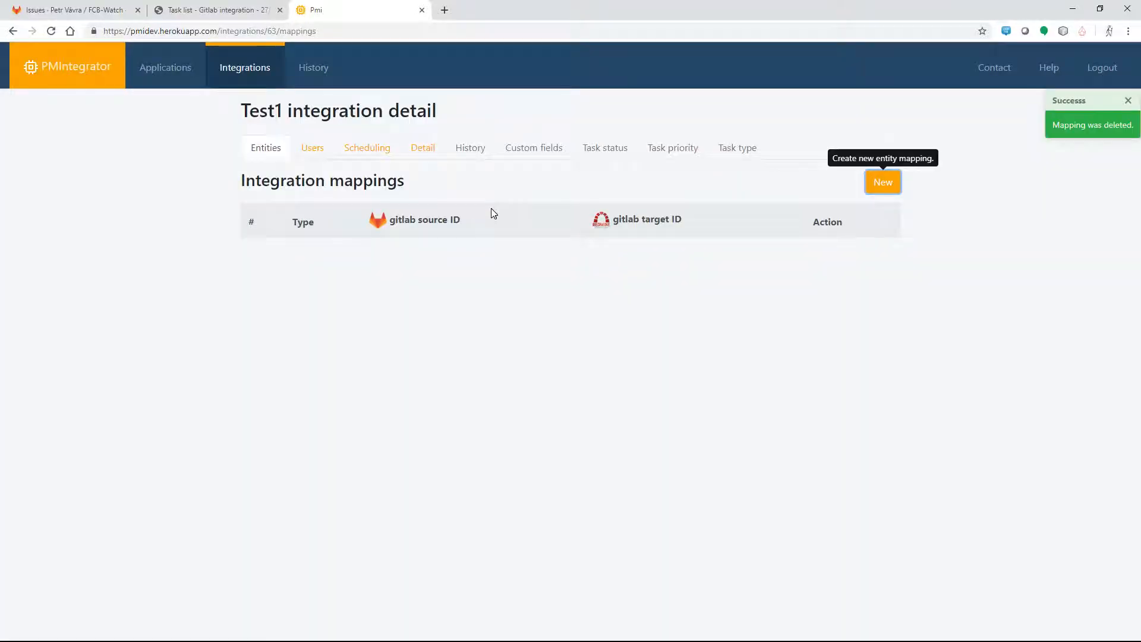
# Step: Open Test1's user mappings, try auto-matching, then search the GitLab users for the account
pyautogui.click(308, 152)
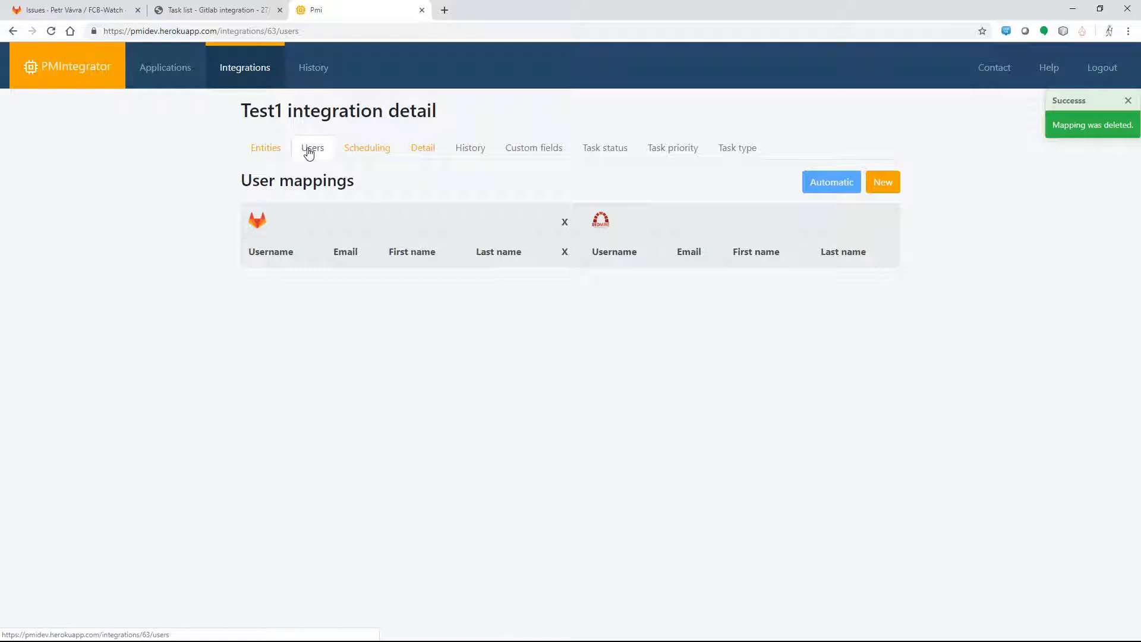
pyautogui.click(830, 181)
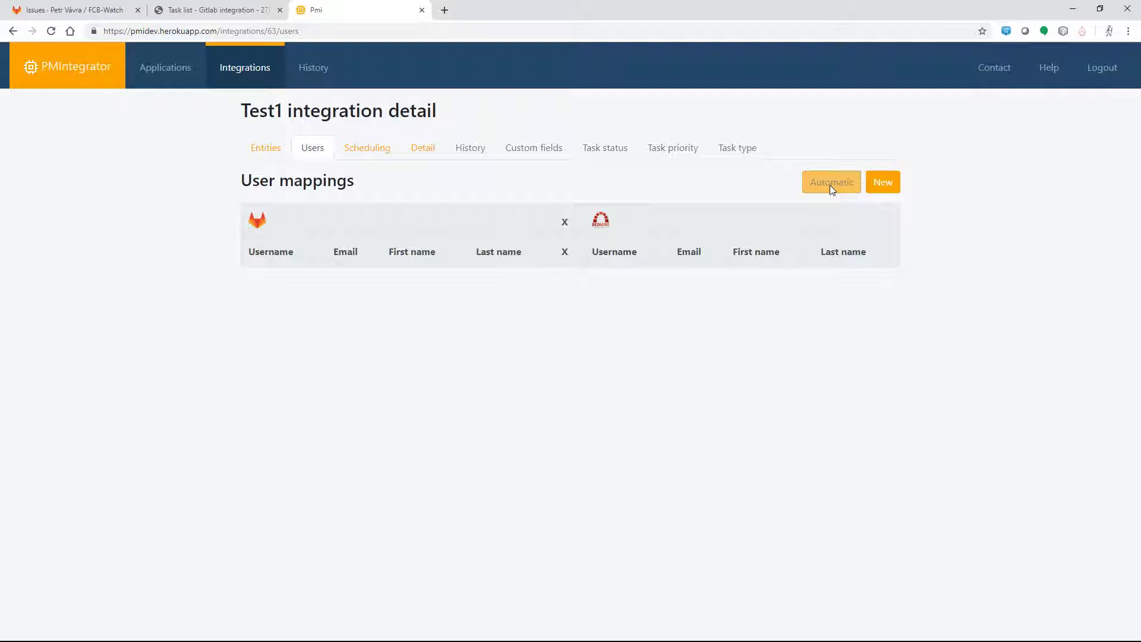
pyautogui.click(886, 186)
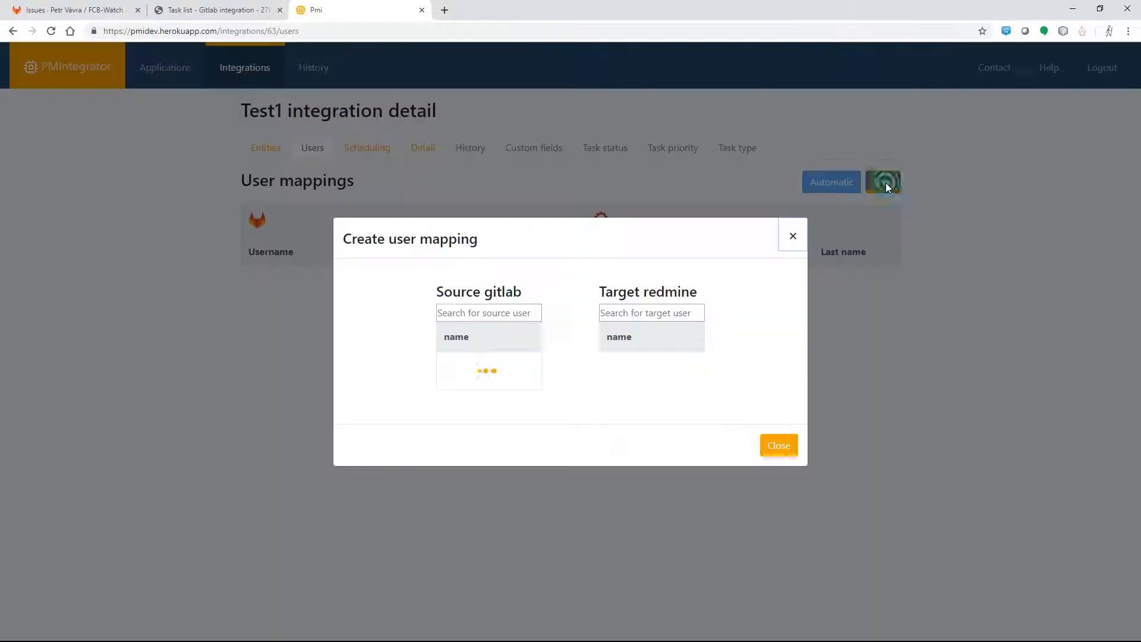
pyautogui.click(485, 182)
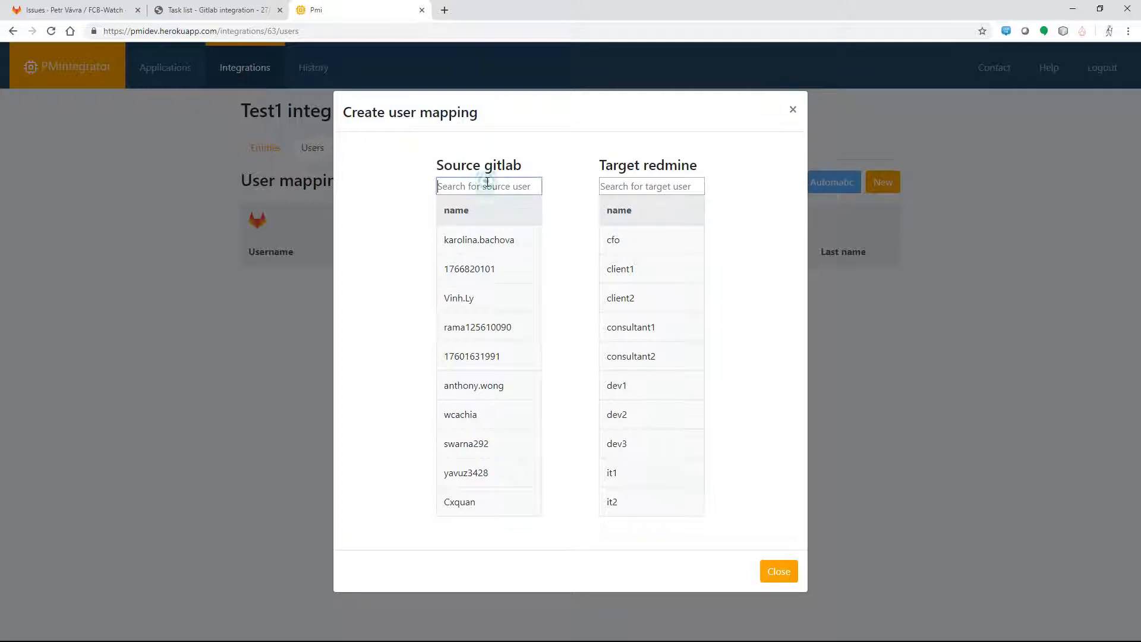
pyautogui.write('vva')
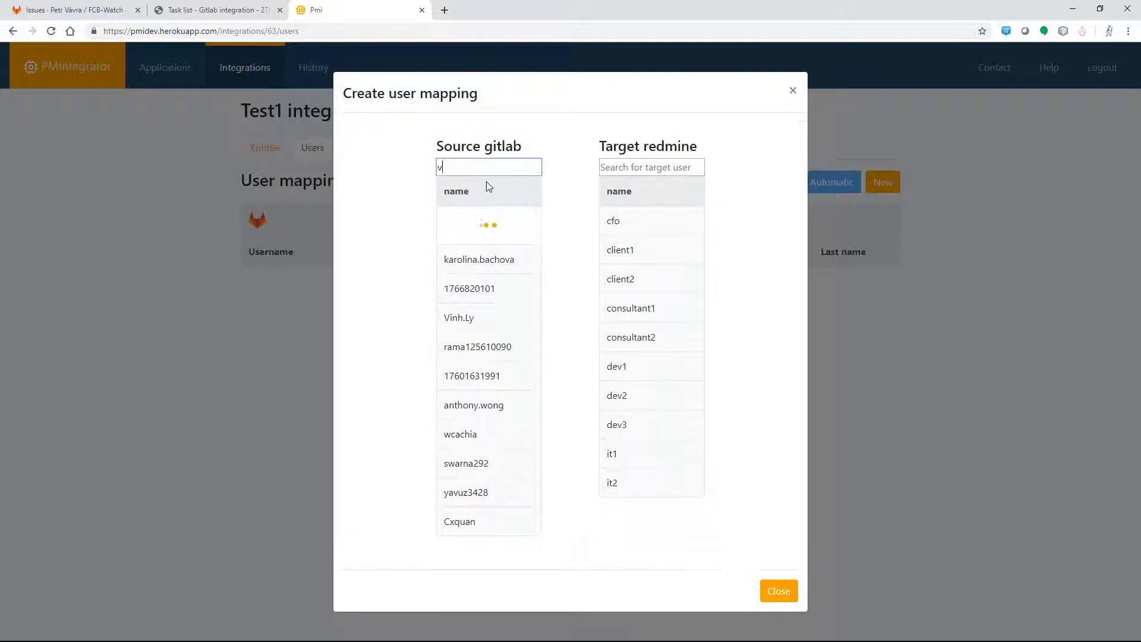
pyautogui.press('BackSpace')
pyautogui.press('BackSpace')
pyautogui.write('avra')
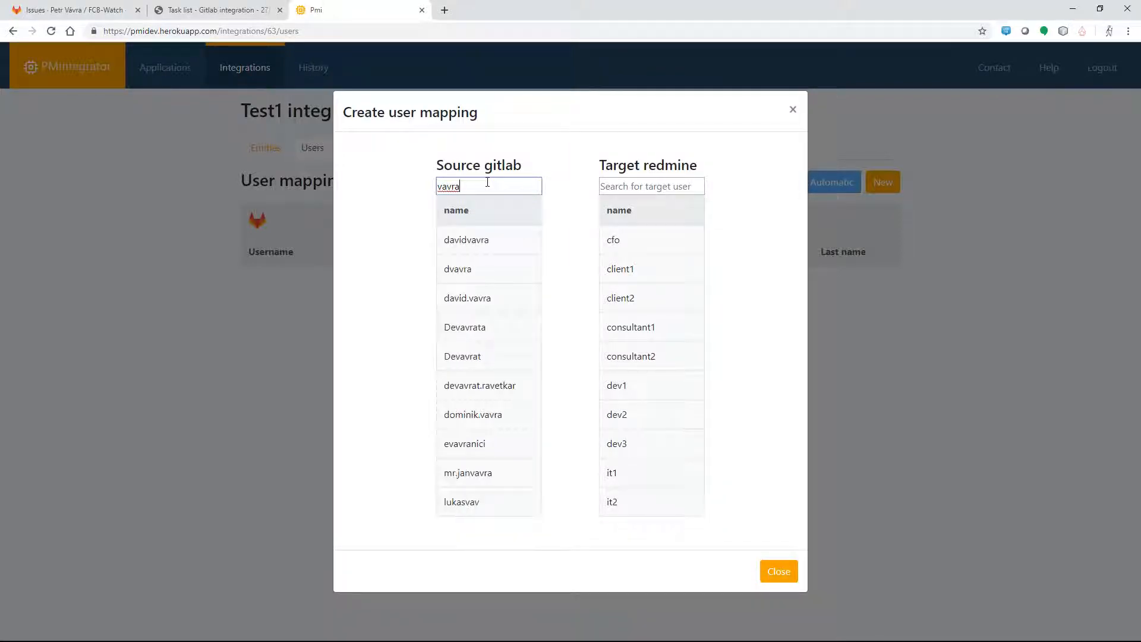
pyautogui.write('83')
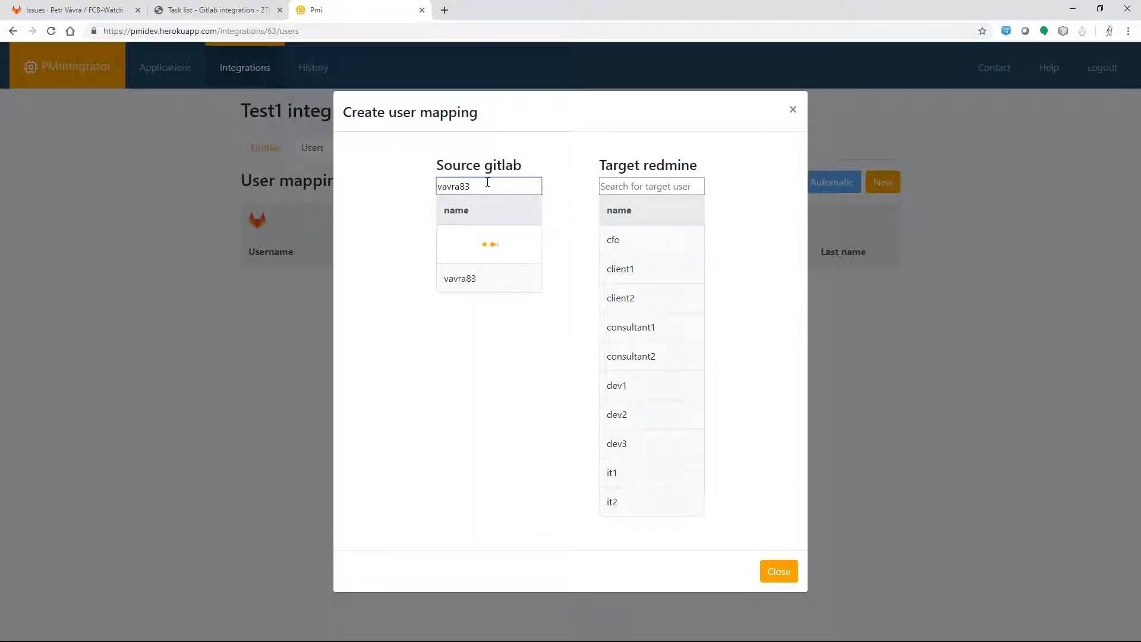
# Step: Map the GitLab user onto the matching same-named Redmine user and close the dialog
pyautogui.click(614, 184)
pyautogui.write('vavr')
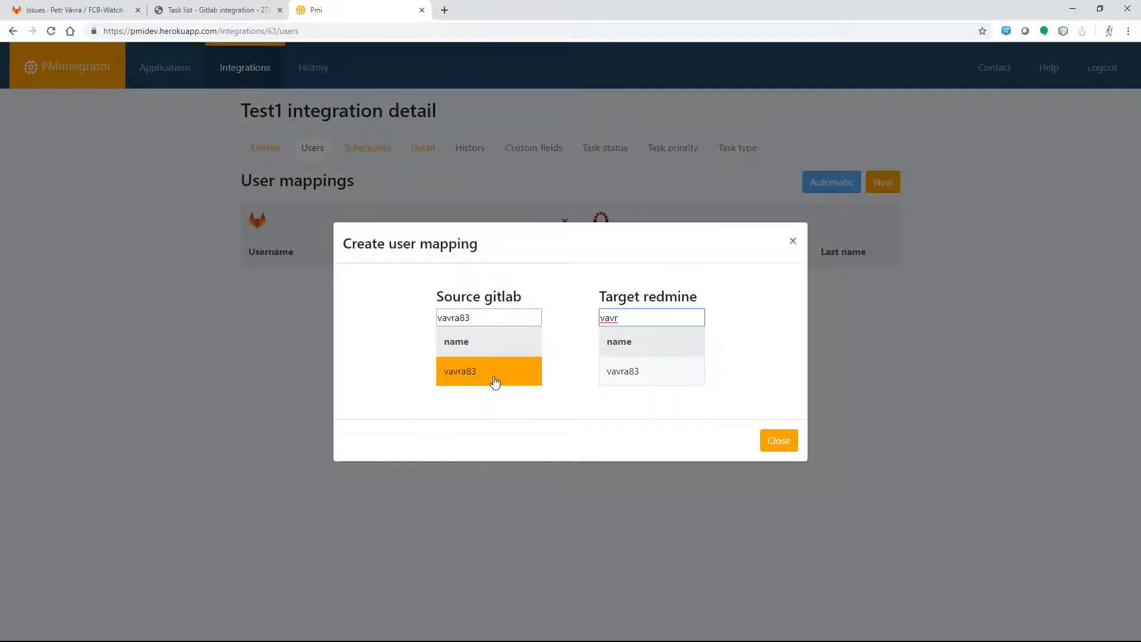
pyautogui.moveTo(491, 380); pyautogui.dragTo(643, 380)
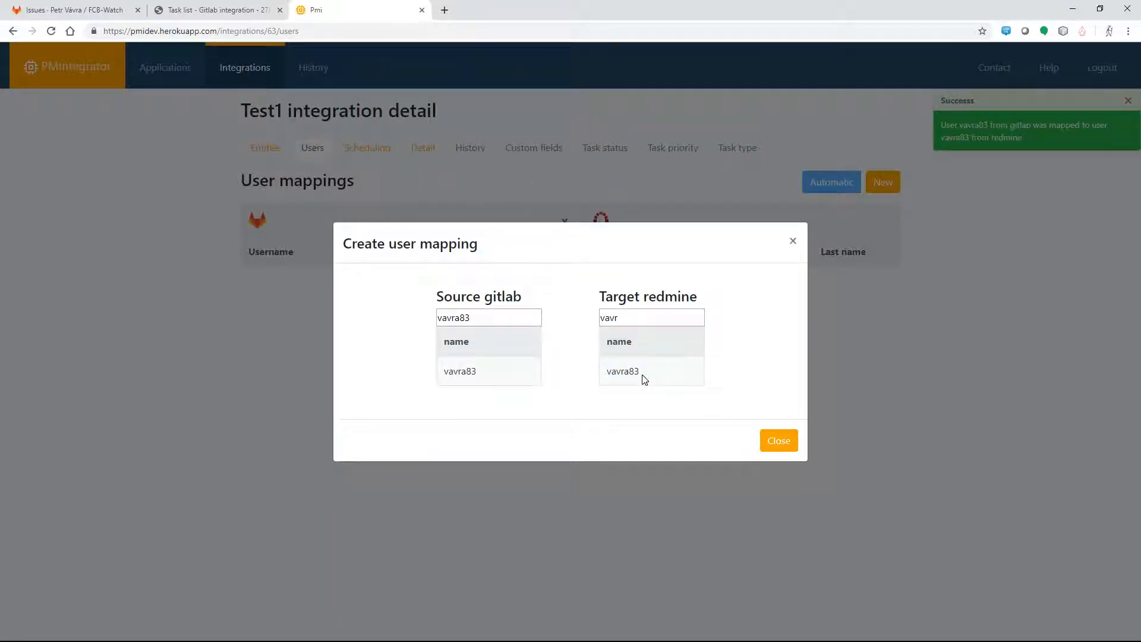
pyautogui.click(777, 440)
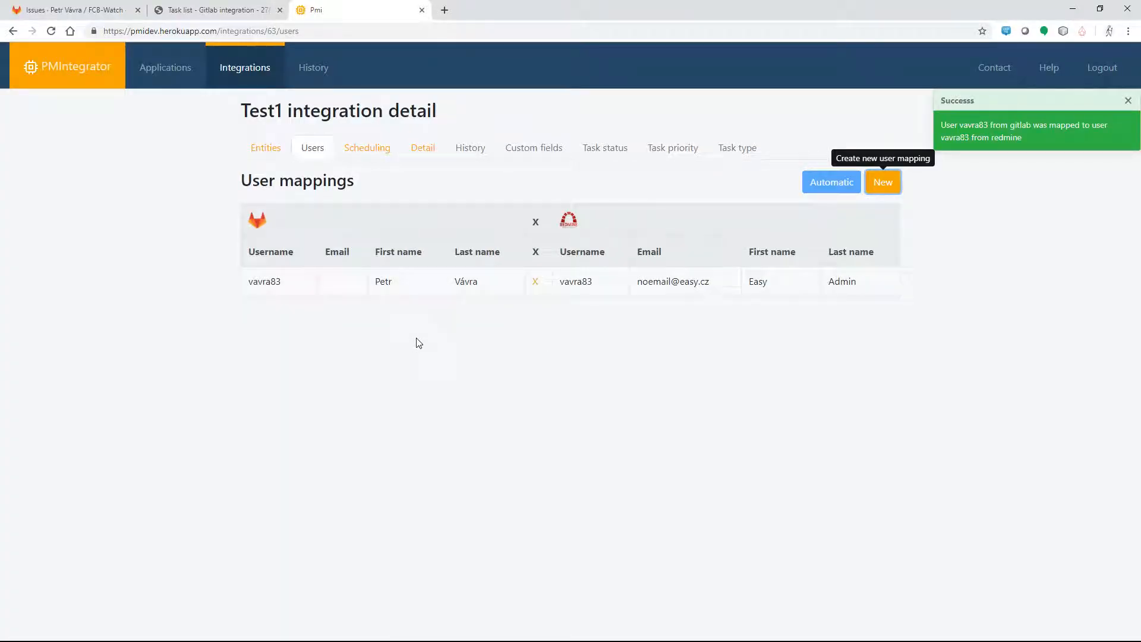
# Step: From Test1's Scheduling page, recheck both apps' task lists, then run the integration manually
pyautogui.click(368, 156)
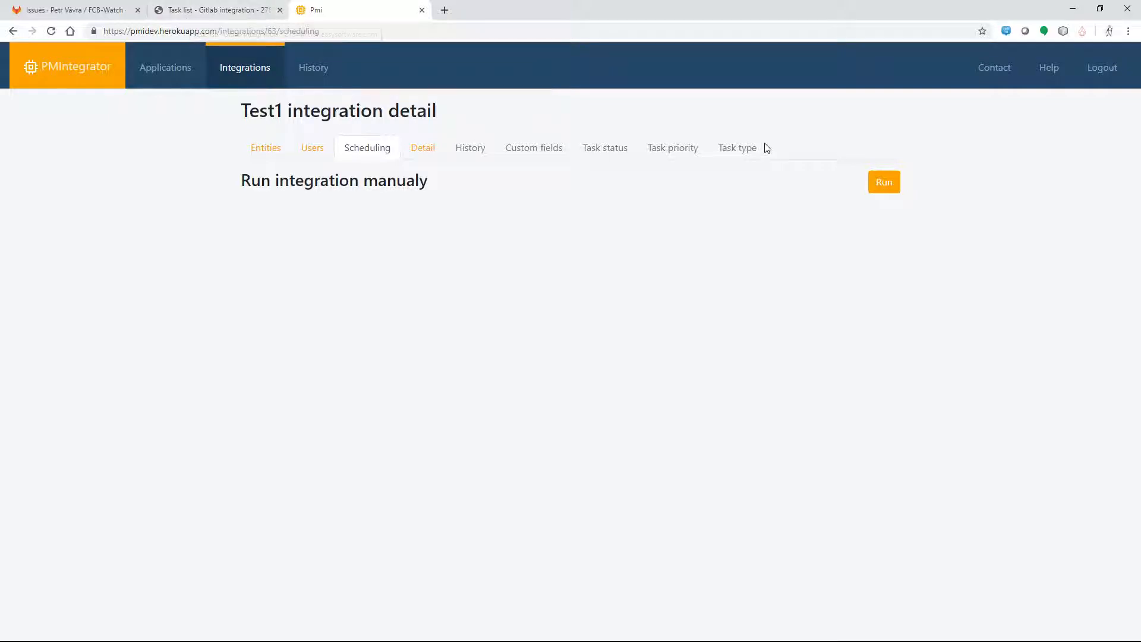
pyautogui.click(114, 12)
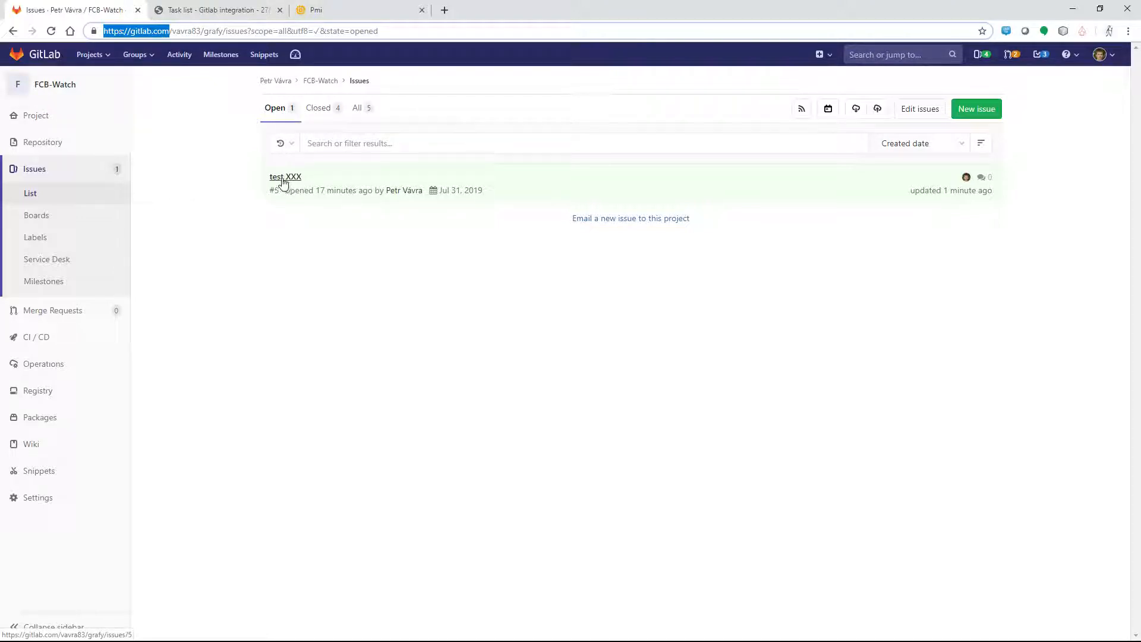
pyautogui.click(221, 10)
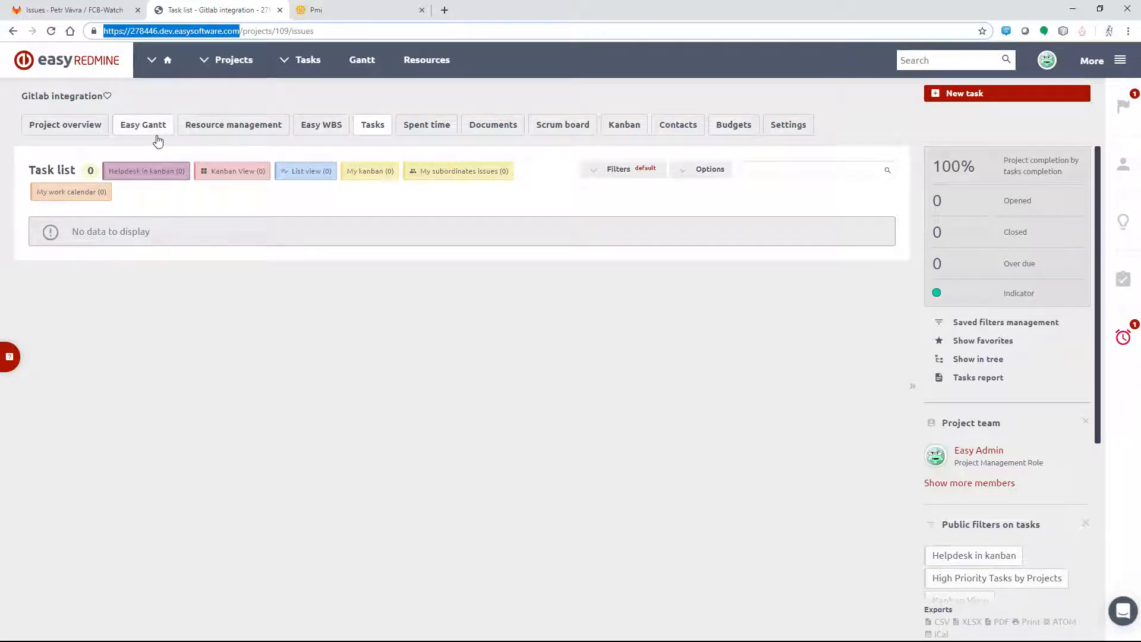
pyautogui.click(372, 126)
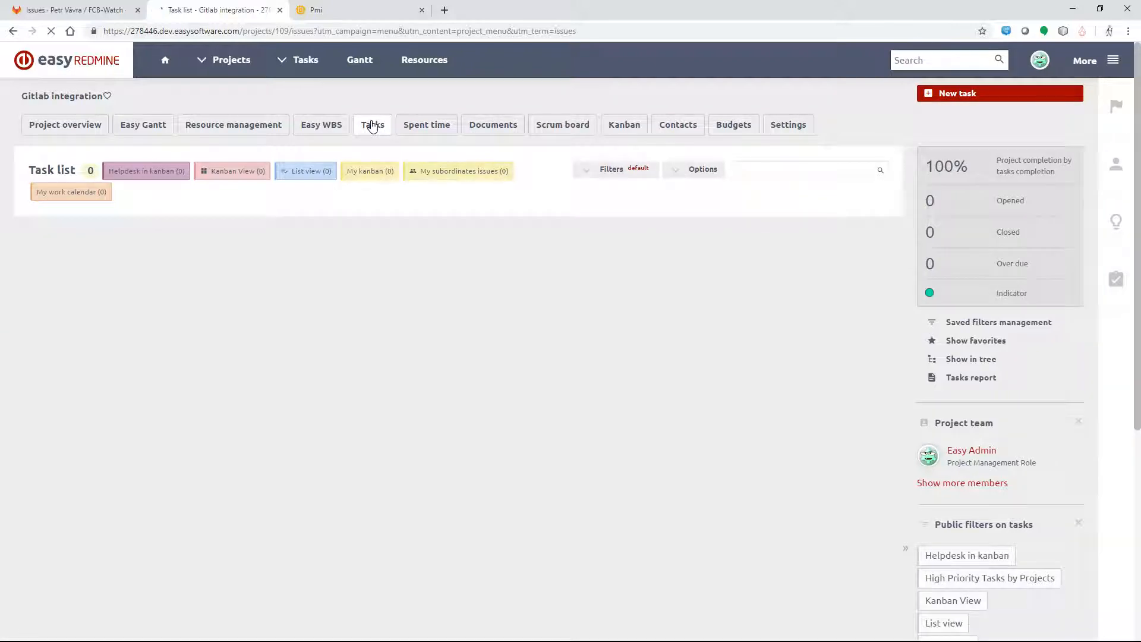
pyautogui.click(344, 12)
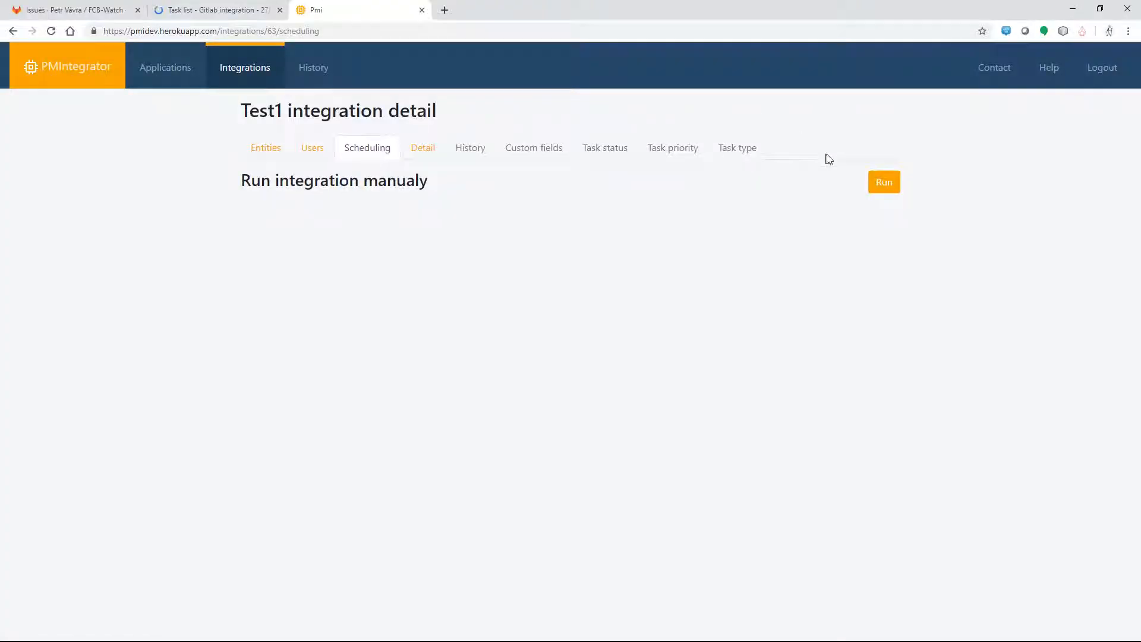
pyautogui.click(880, 182)
# Step: Reload the Redmine Gitlab integration task list until the 5 synced tasks, including test XXX, appear
pyautogui.click(189, 11)
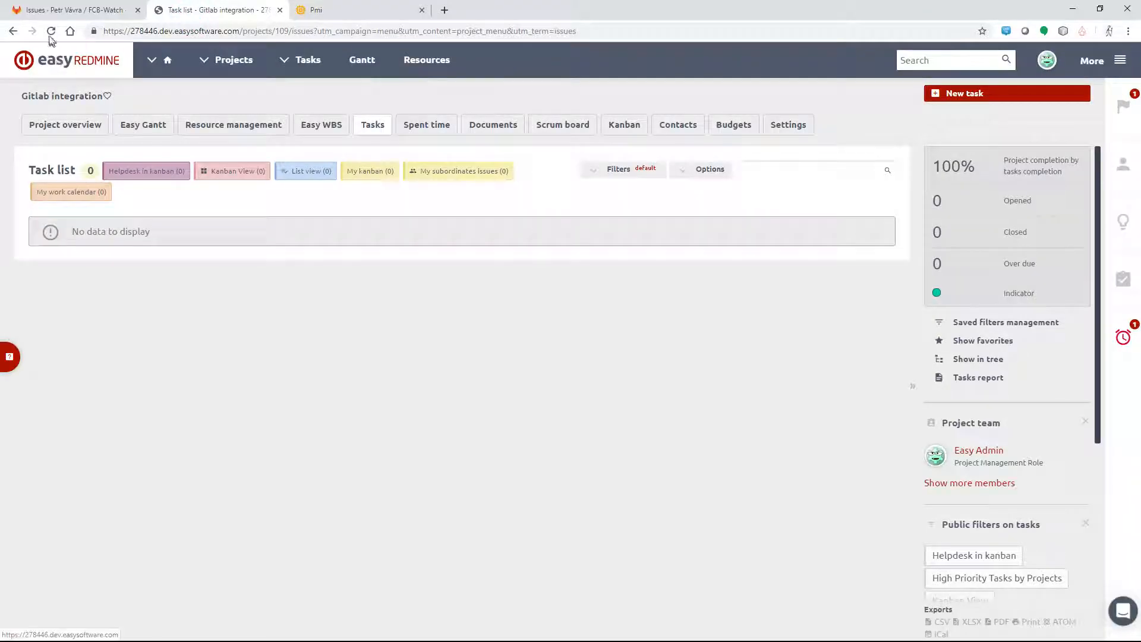
pyautogui.click(51, 33)
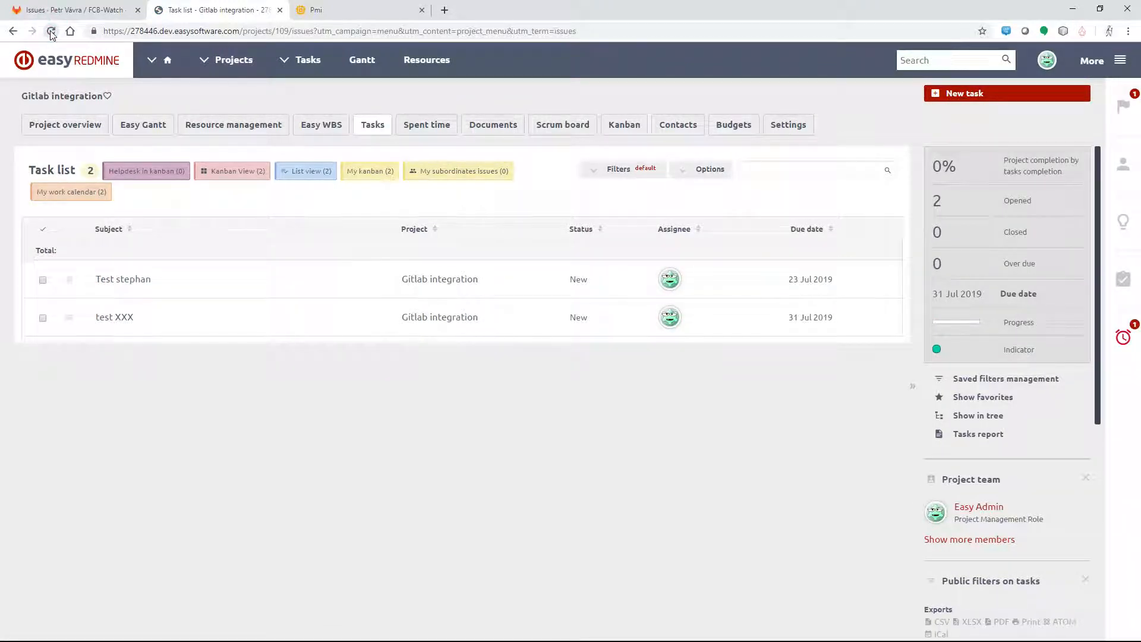
pyautogui.click(51, 32)
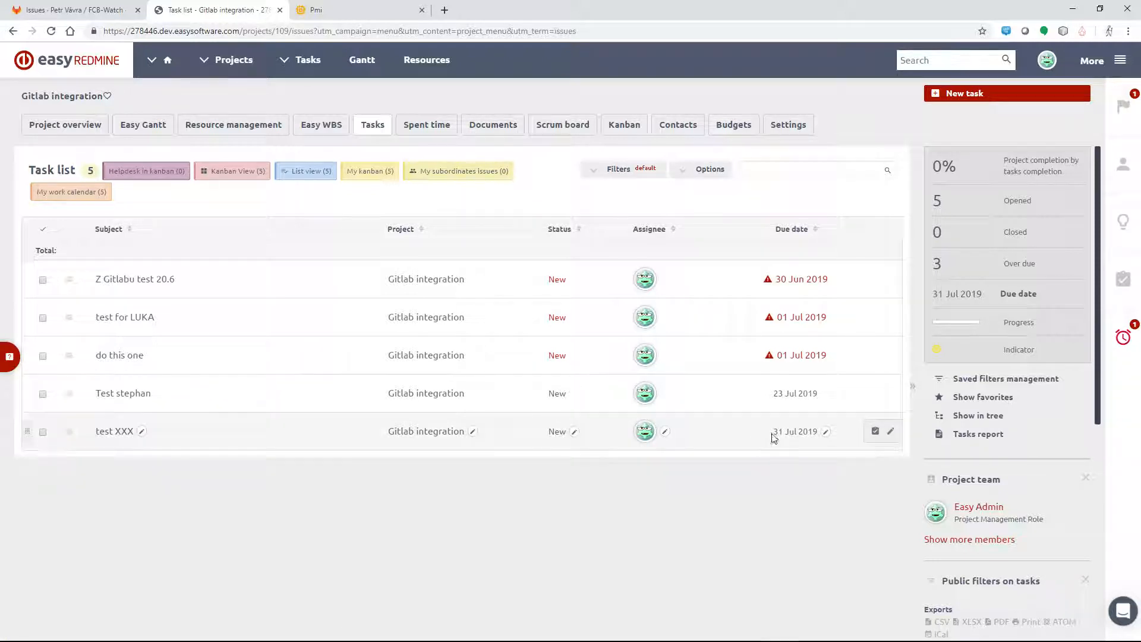
# Step: Set the due date of Redmine task #1484 test XXX to 03 Aug 2019 using the calendar
pyautogui.click(112, 434)
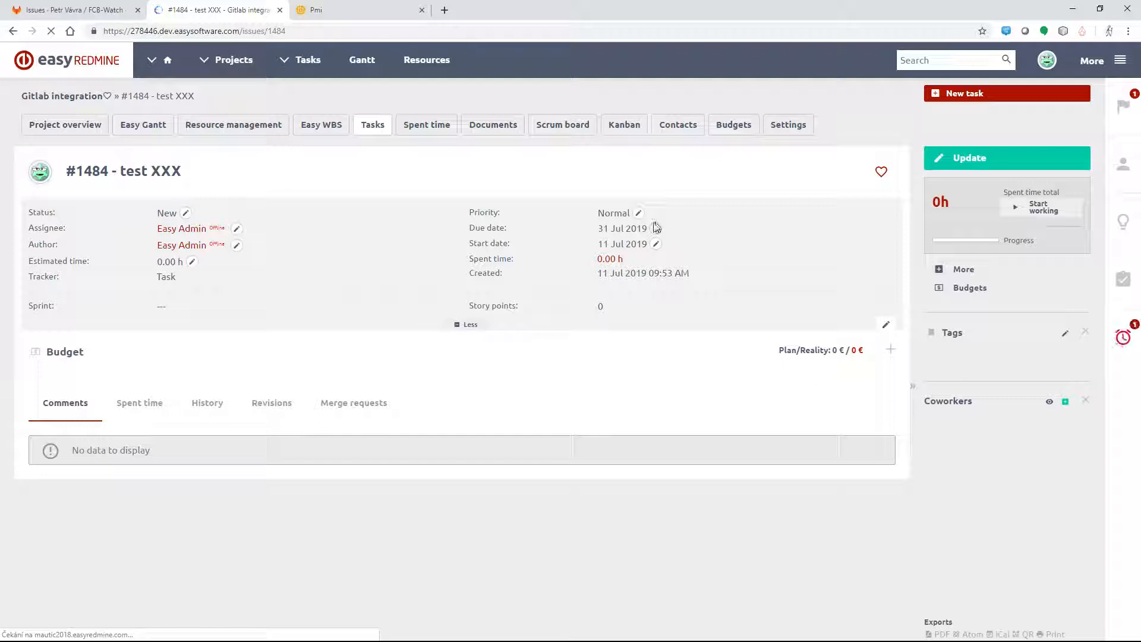
pyautogui.click(656, 228)
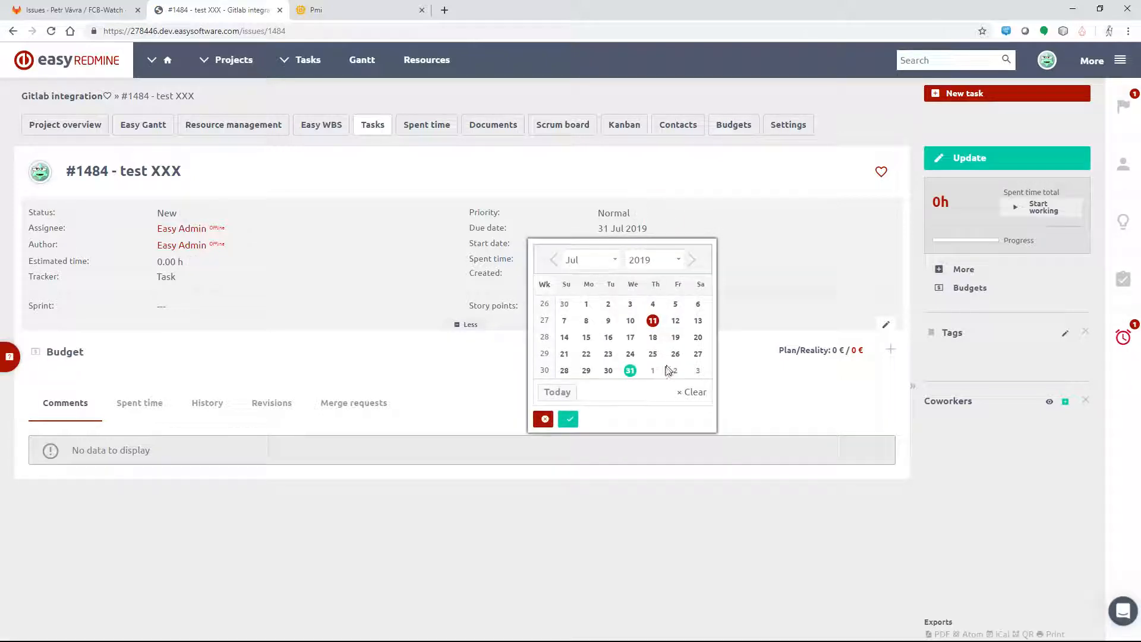
pyautogui.click(698, 371)
pyautogui.click(568, 419)
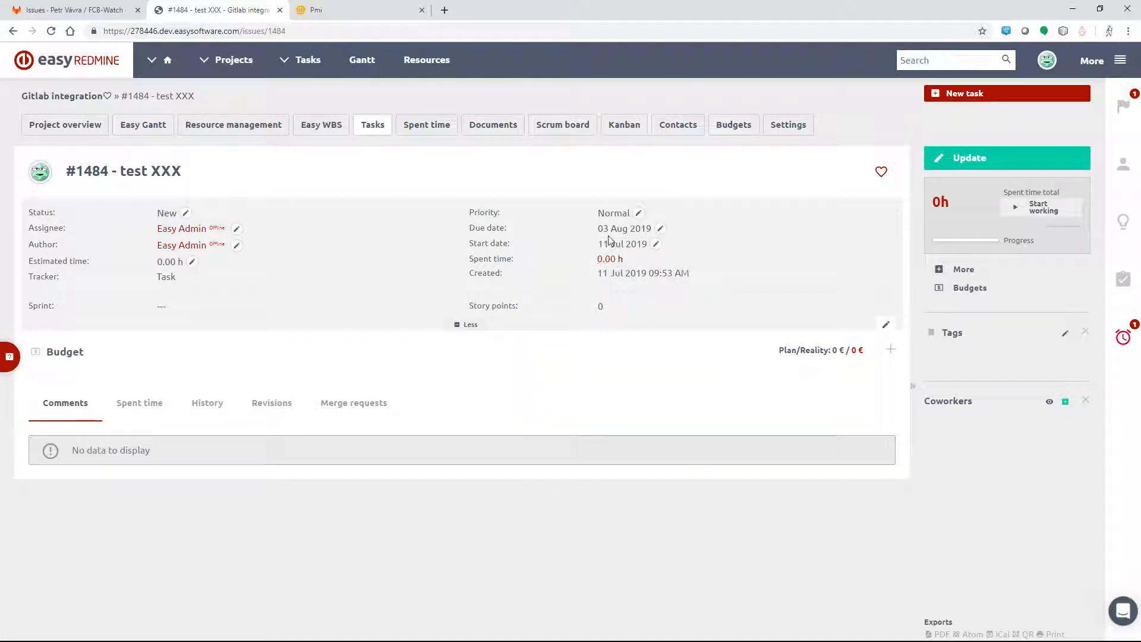
# Step: Rerun the integration, verify GitLab issue test XXX shows the August 3, 2019 due date, then return to the Redmine task
pyautogui.click(345, 17)
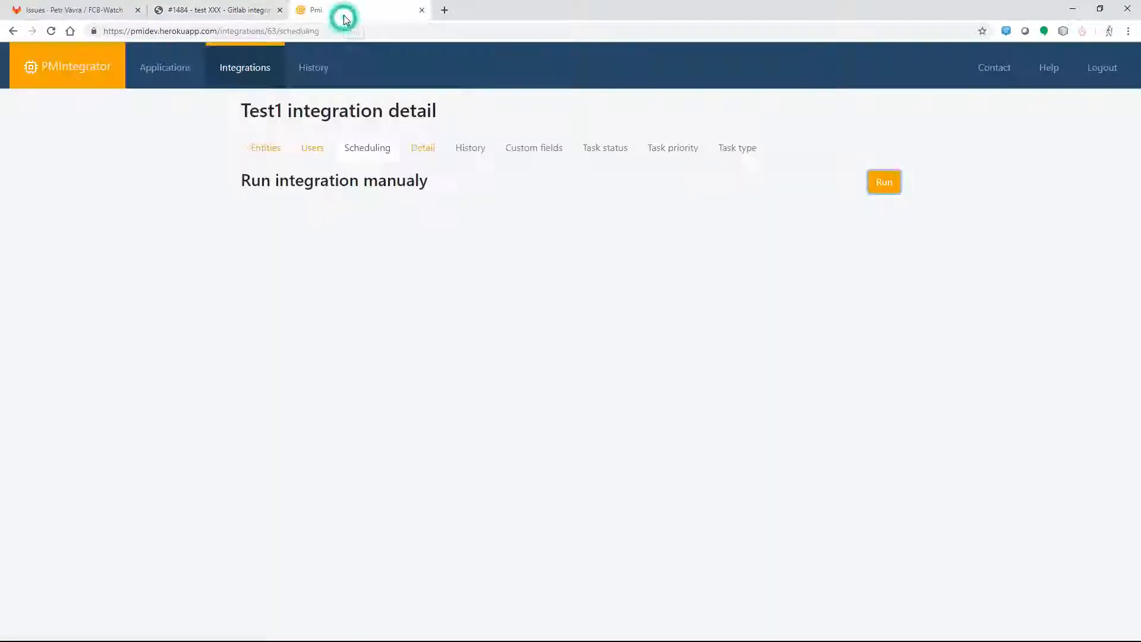
pyautogui.click(884, 188)
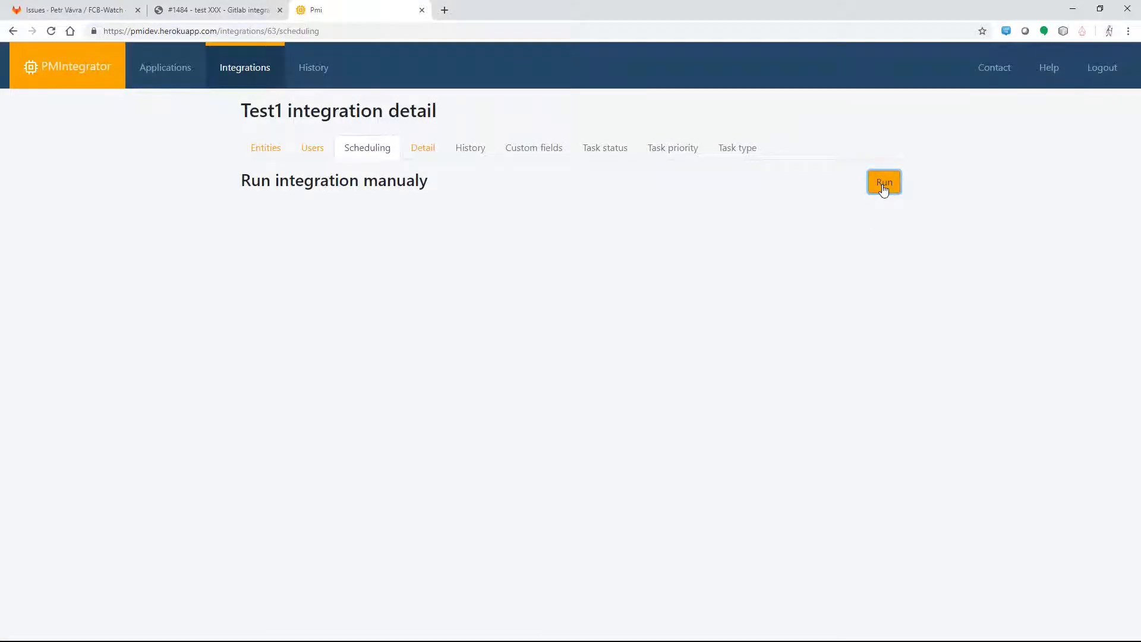
pyautogui.click(101, 10)
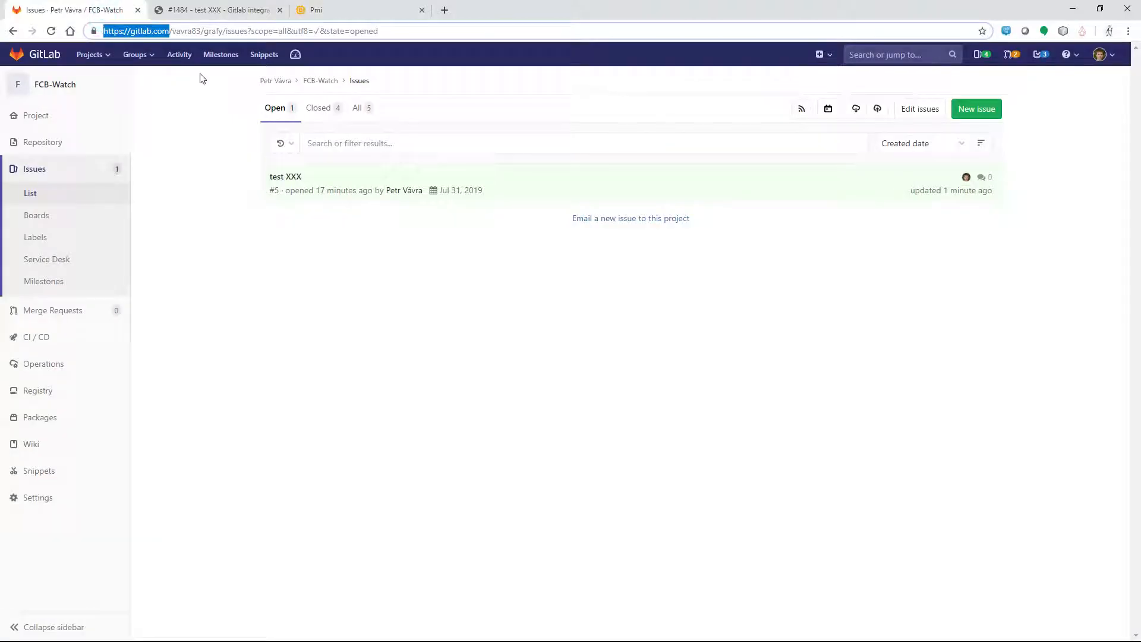
pyautogui.click(286, 178)
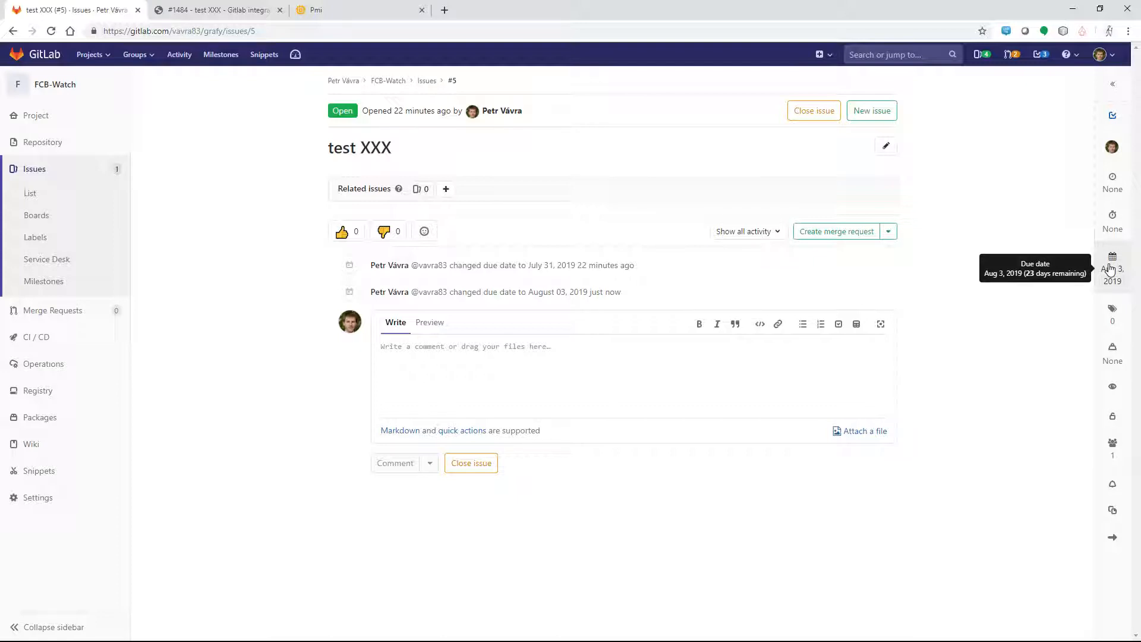
pyautogui.click(229, 11)
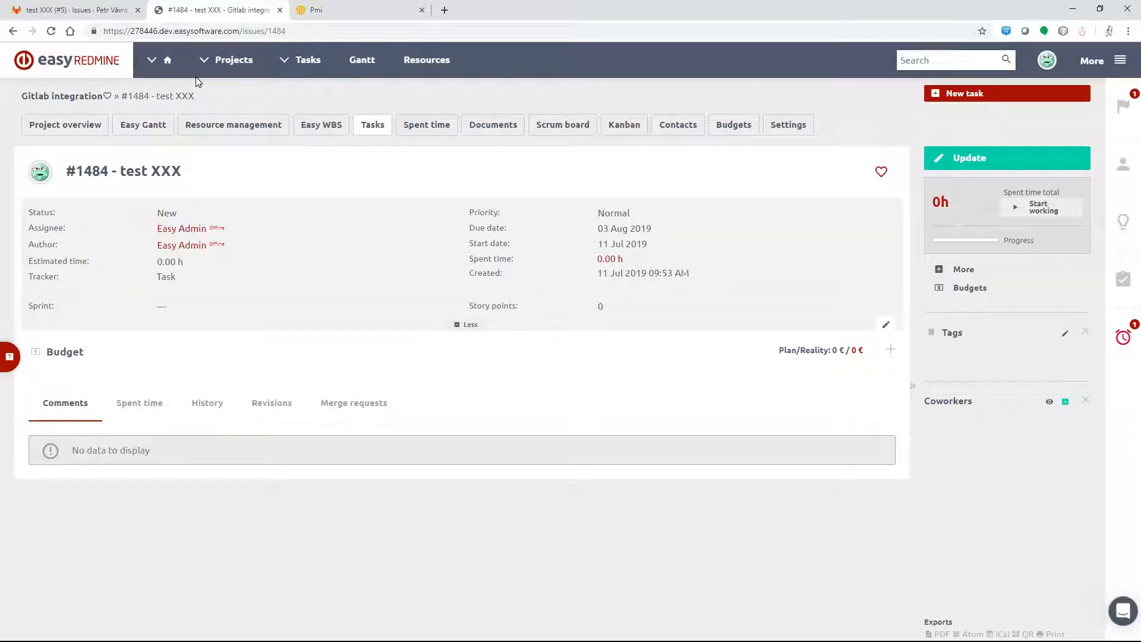